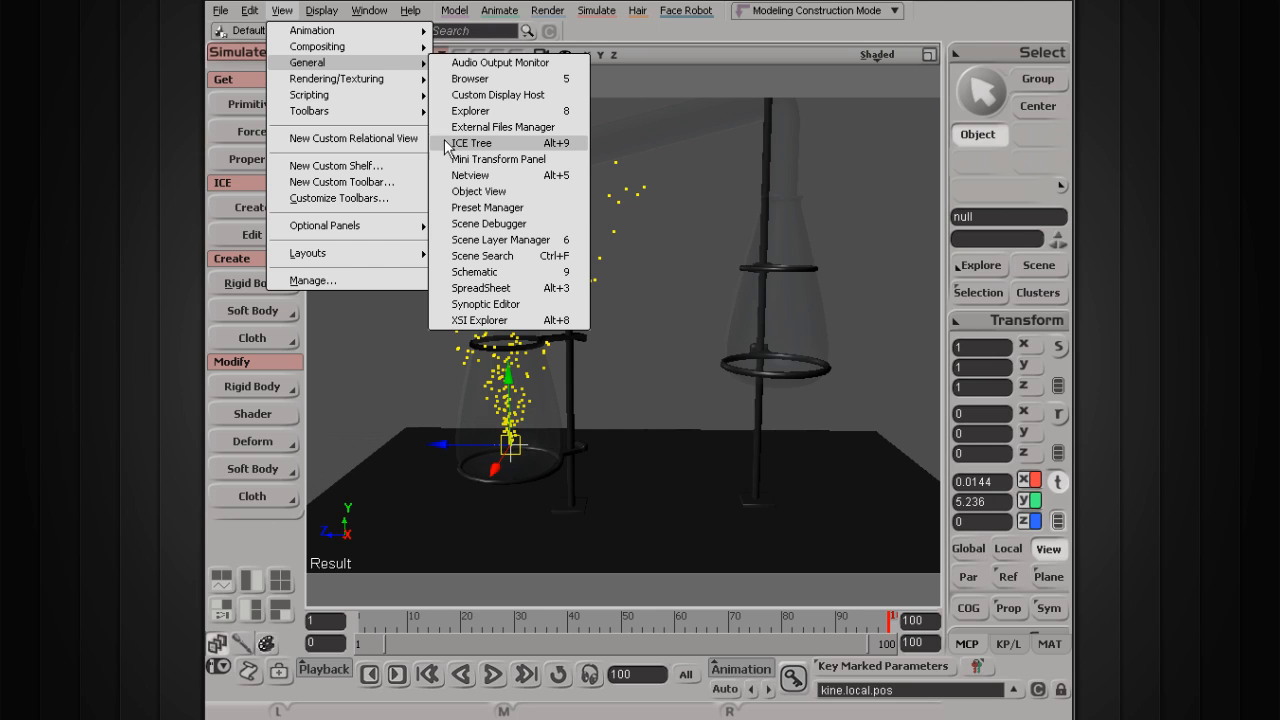
# Step: Open the ICE Tree editor, then drag its floating window off screen so the full viewport shows
pyautogui.click(474, 146)
pyautogui.moveTo(464, 511); pyautogui.dragTo(336, 380)
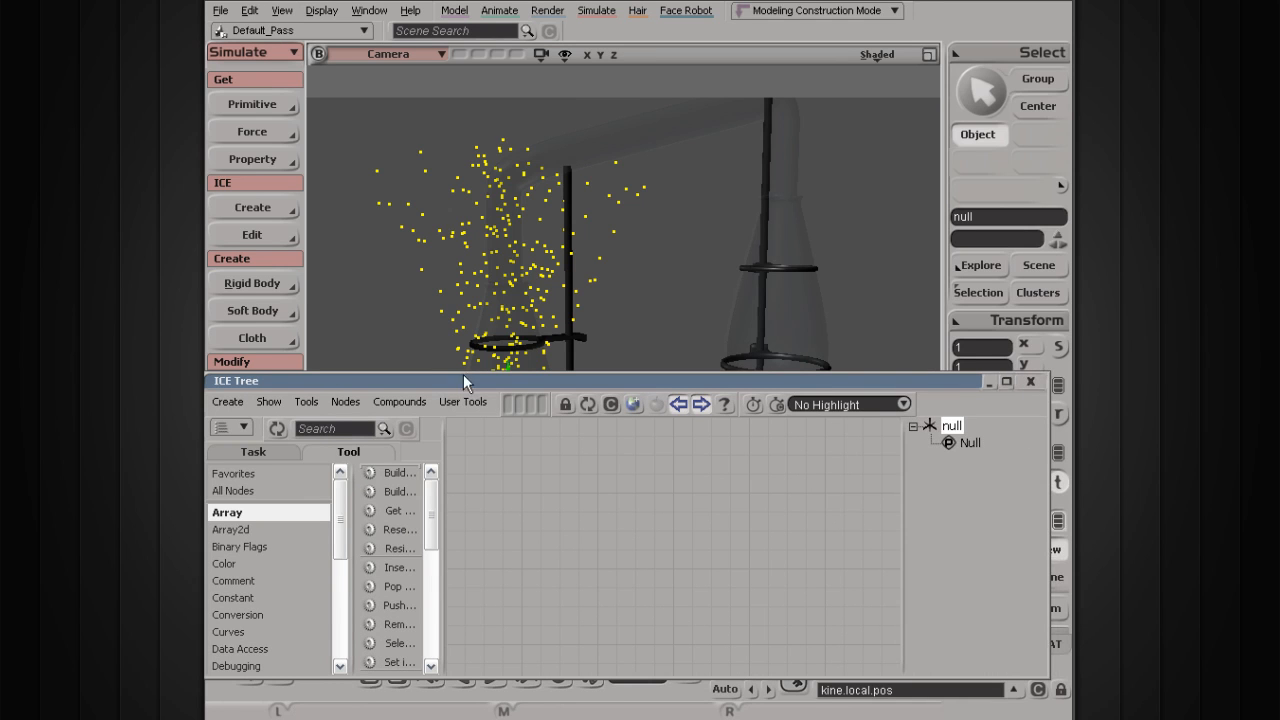
pyautogui.moveTo(463, 380); pyautogui.dragTo(549, 329)
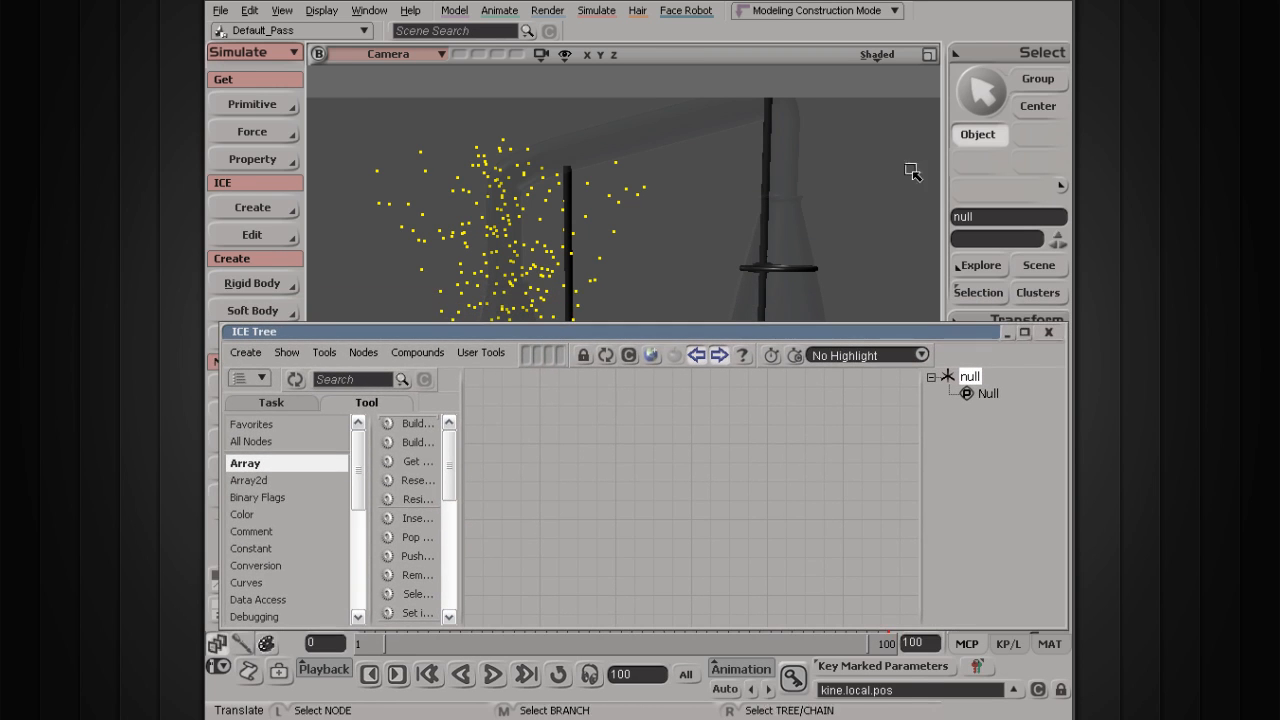
pyautogui.moveTo(462, 333); pyautogui.dragTo(440, 716)
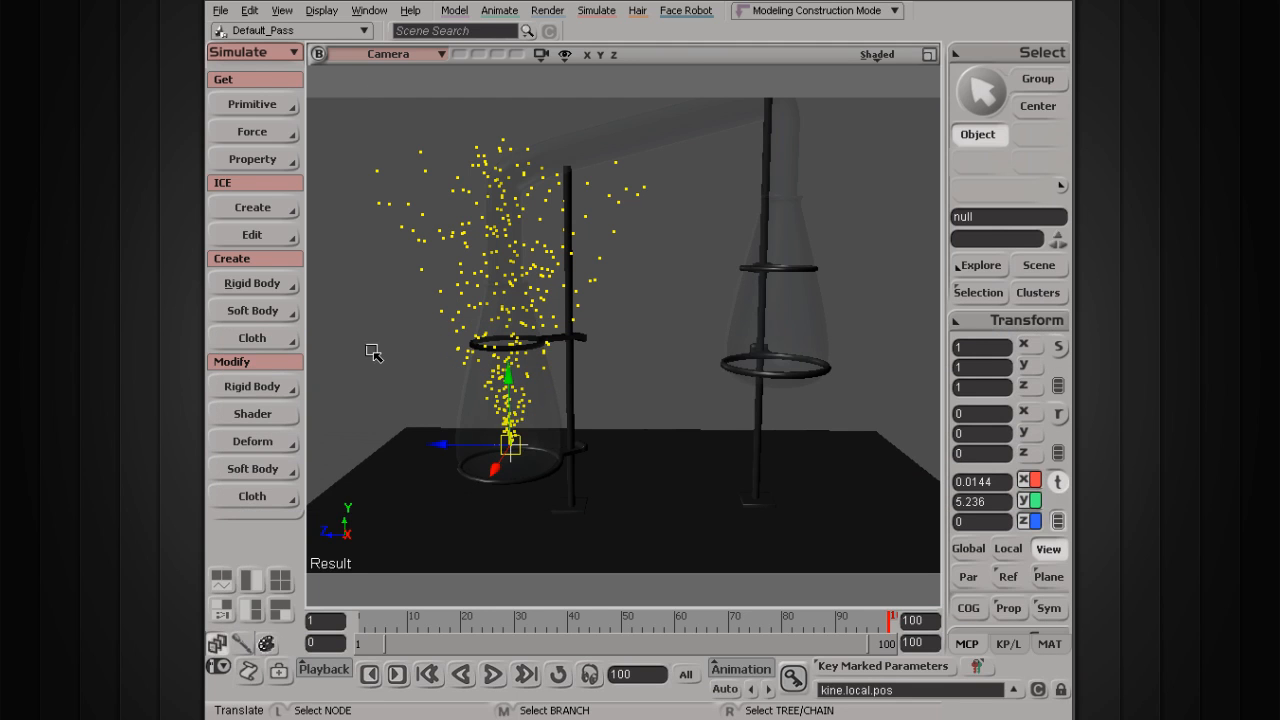
pyautogui.click(282, 10)
pyautogui.moveTo(306, 256)
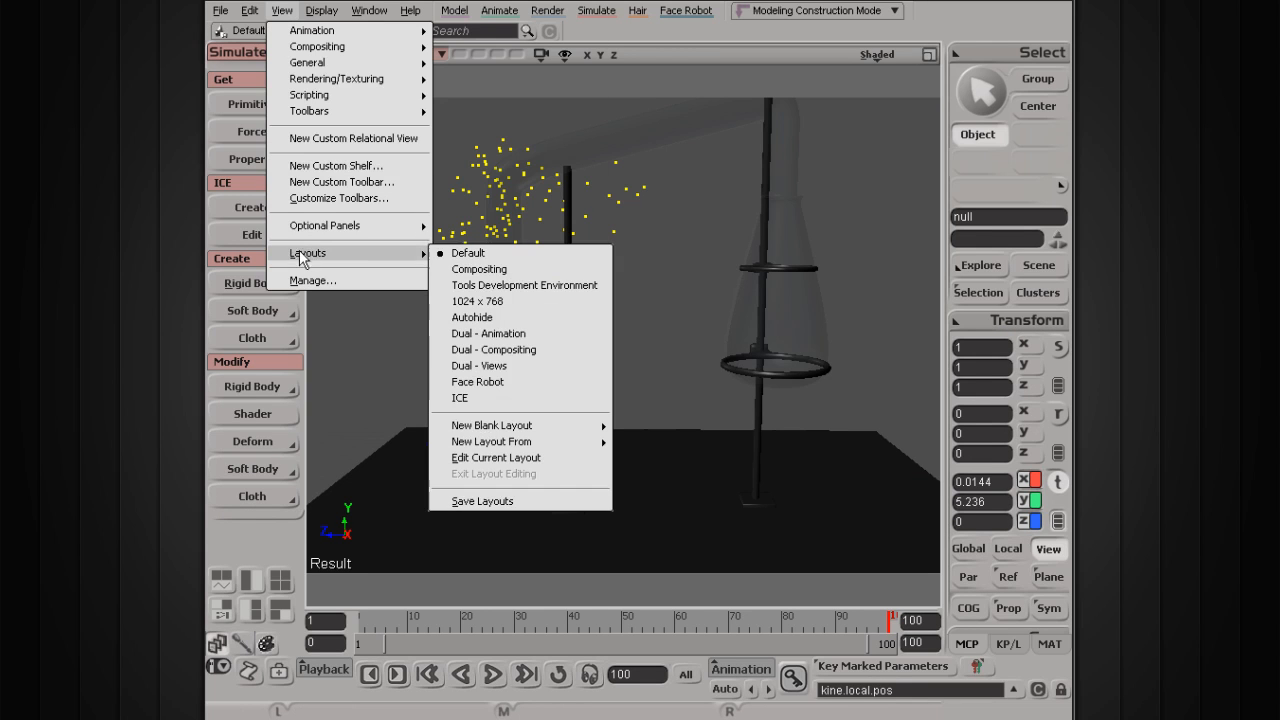
pyautogui.click(459, 399)
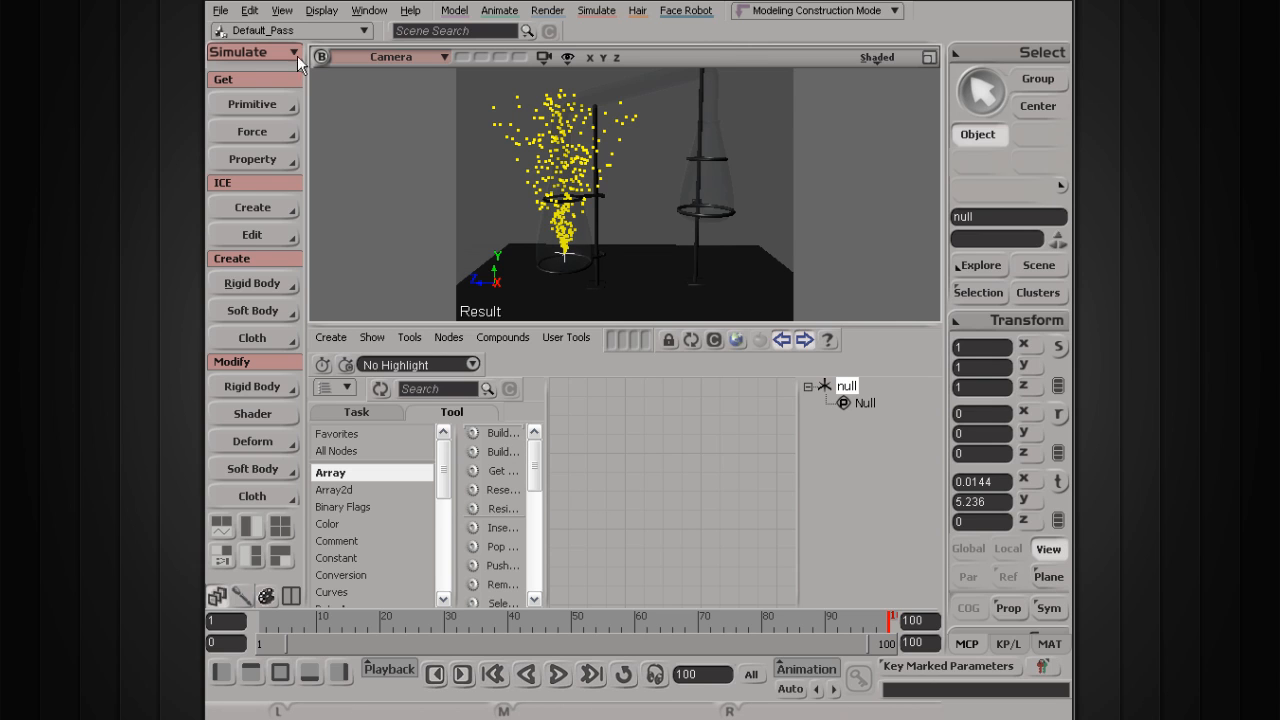
pyautogui.click(282, 10)
pyautogui.moveTo(420, 253)
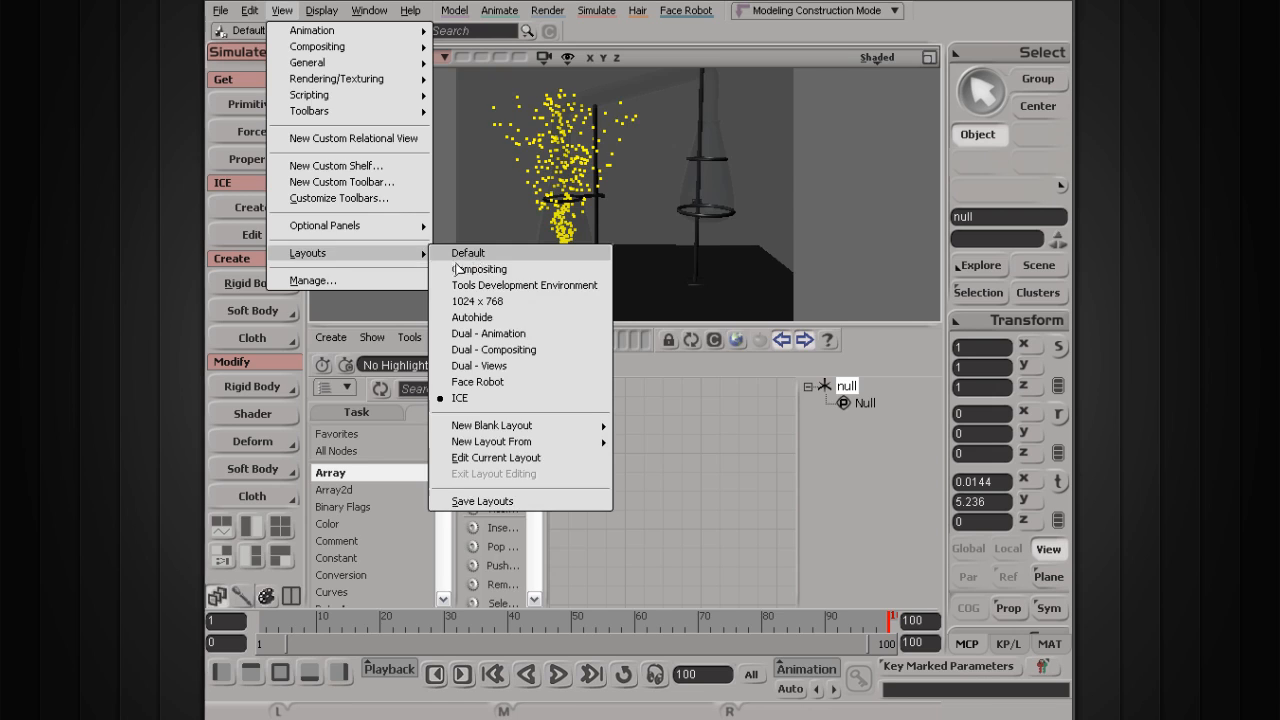
pyautogui.click(475, 257)
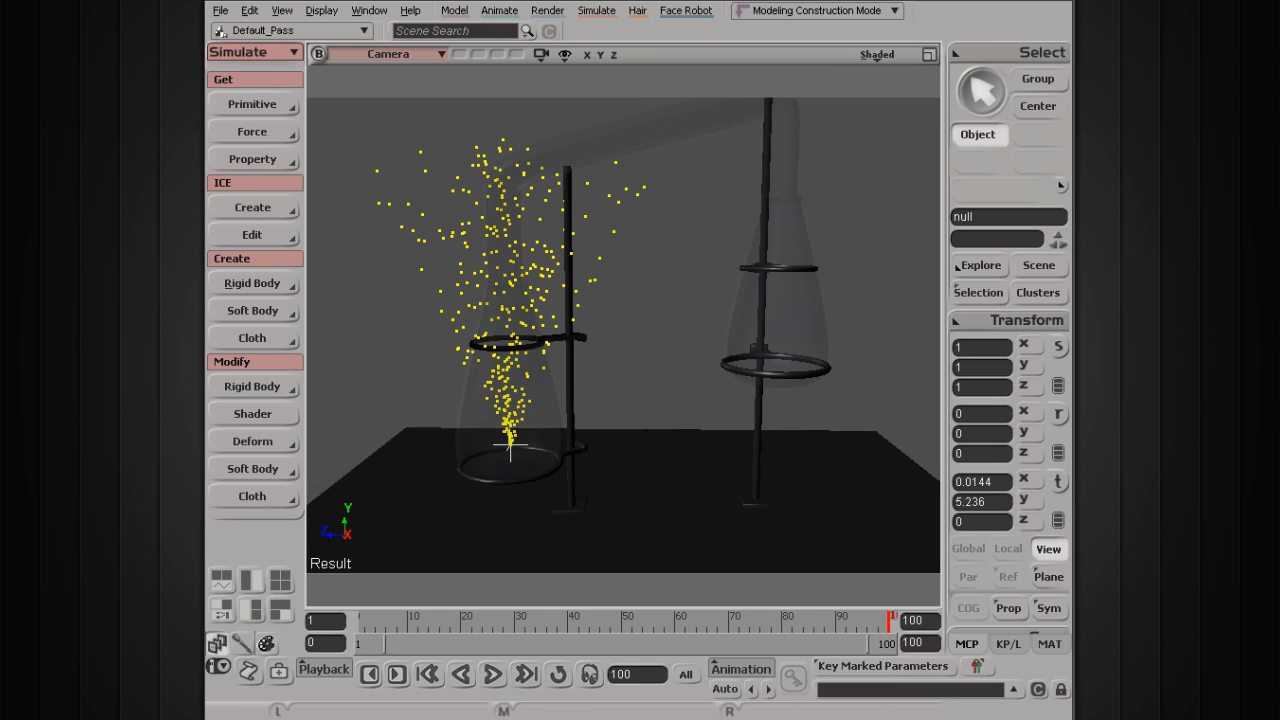
# Step: Open the ICE Tree editor with Alt+9 and position it as a panel below the viewport
pyautogui.hotkey('alt', '9')
pyautogui.moveTo(504, 500); pyautogui.dragTo(500, 342)
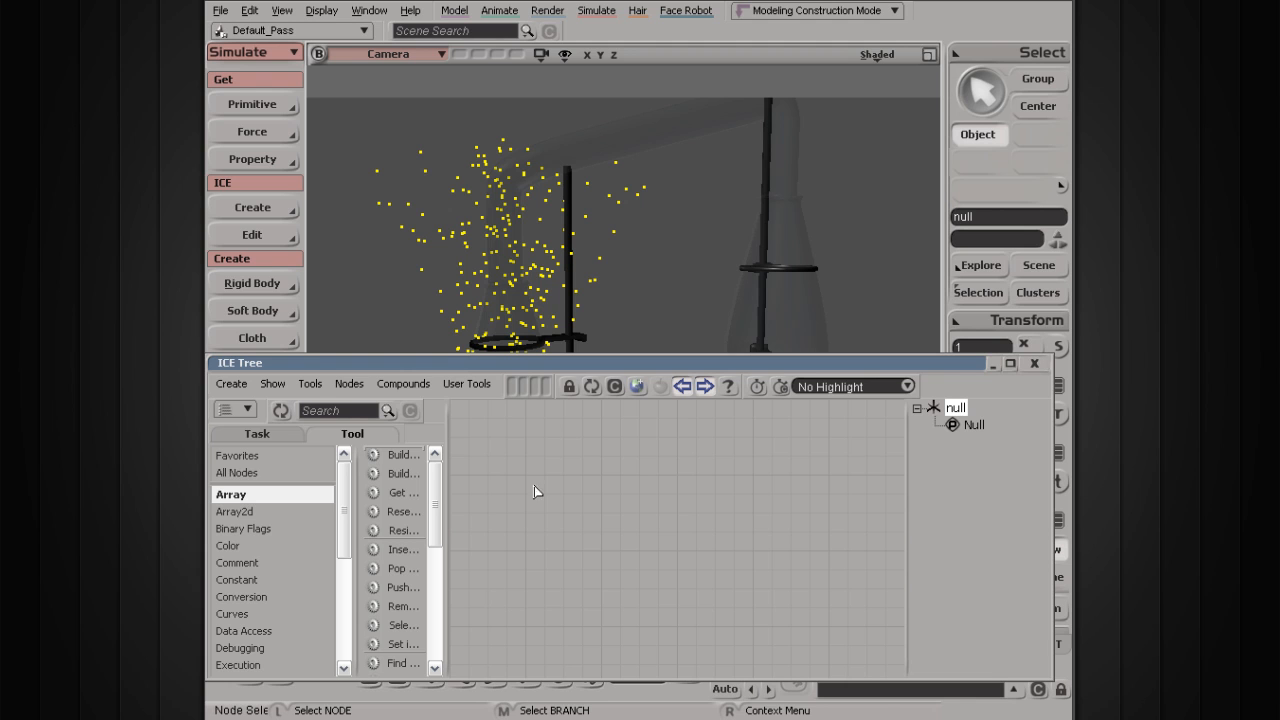
pyautogui.moveTo(520, 359); pyautogui.dragTo(513, 539)
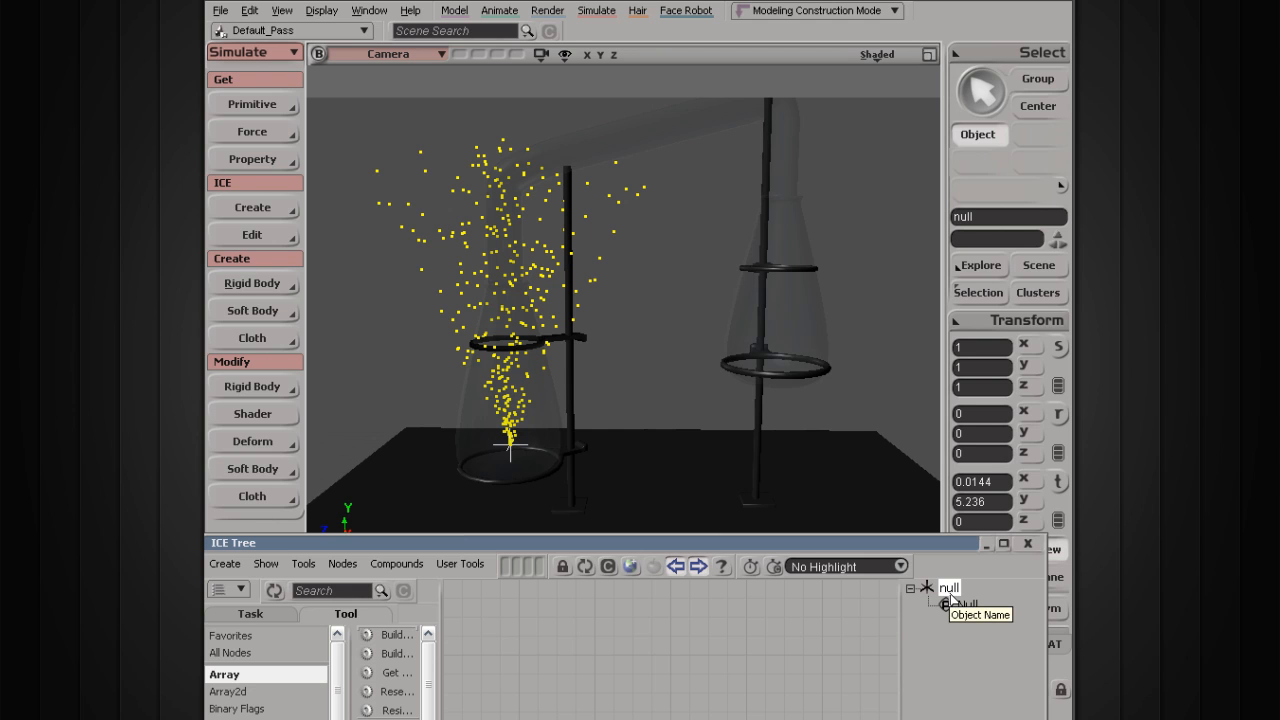
pyautogui.moveTo(743, 540); pyautogui.dragTo(777, 488)
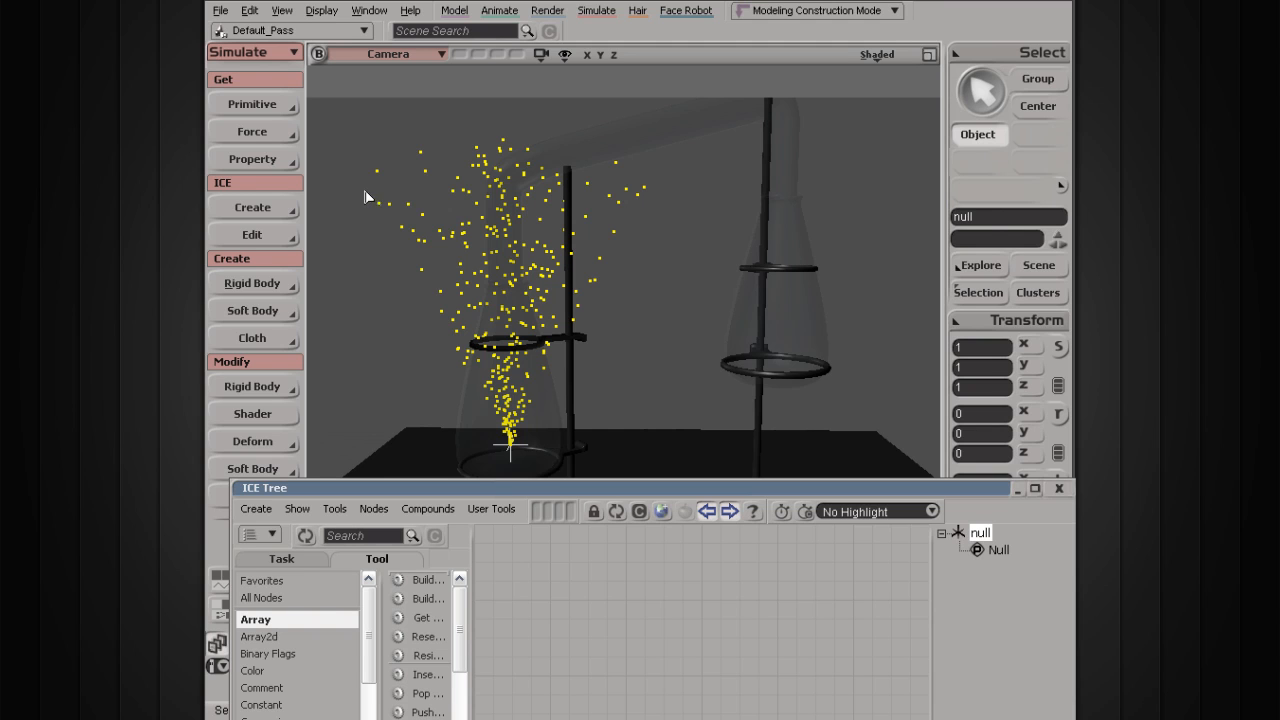
# Step: Marquee-select the objects around the particle spray and orbit the view around the flask
pyautogui.moveTo(371, 200); pyautogui.dragTo(398, 330)
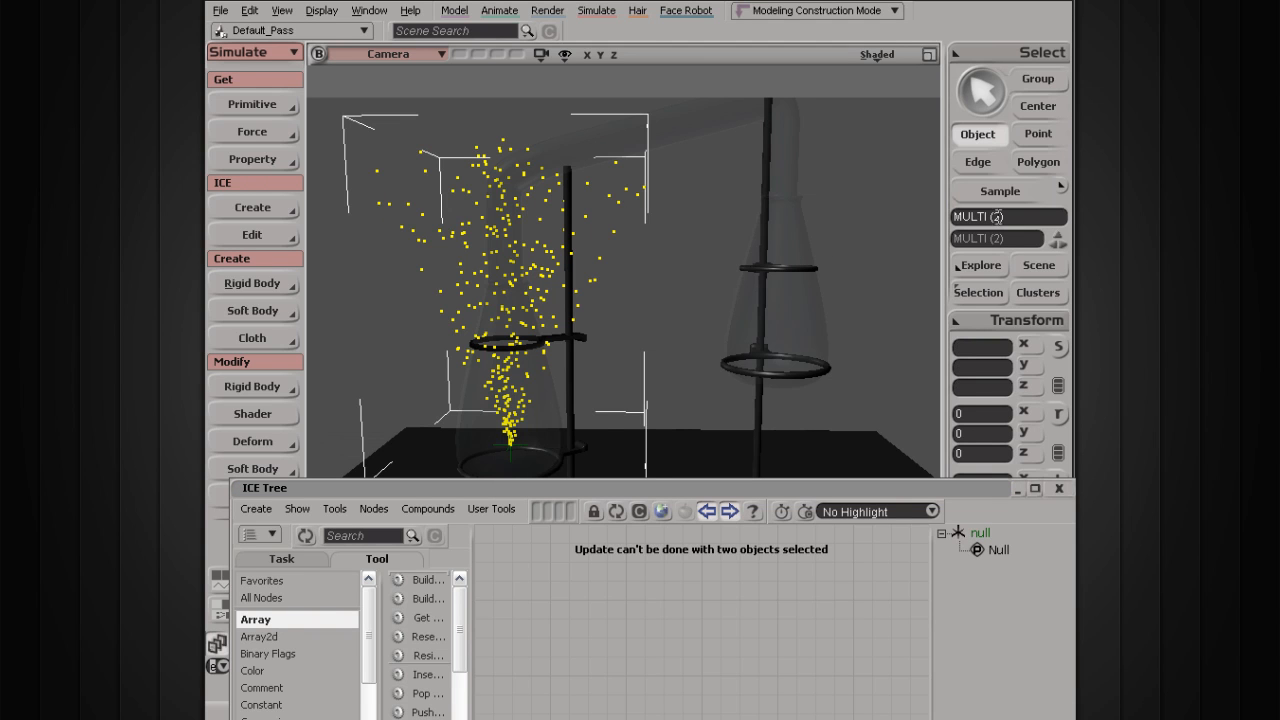
pyautogui.press('o')
pyautogui.moveTo(503, 214); pyautogui.dragTo(466, 268)
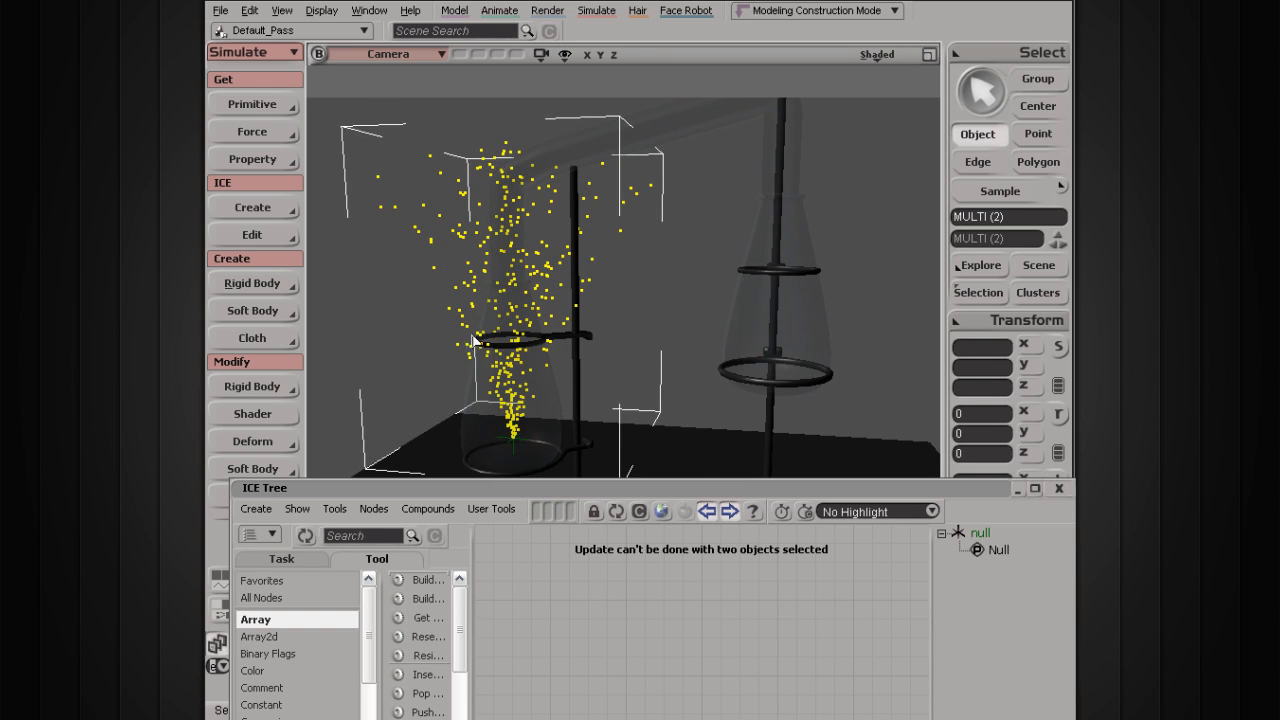
# Step: Select PointCloud from the scene object list and raise the ICE Tree panel
pyautogui.click(1036, 268)
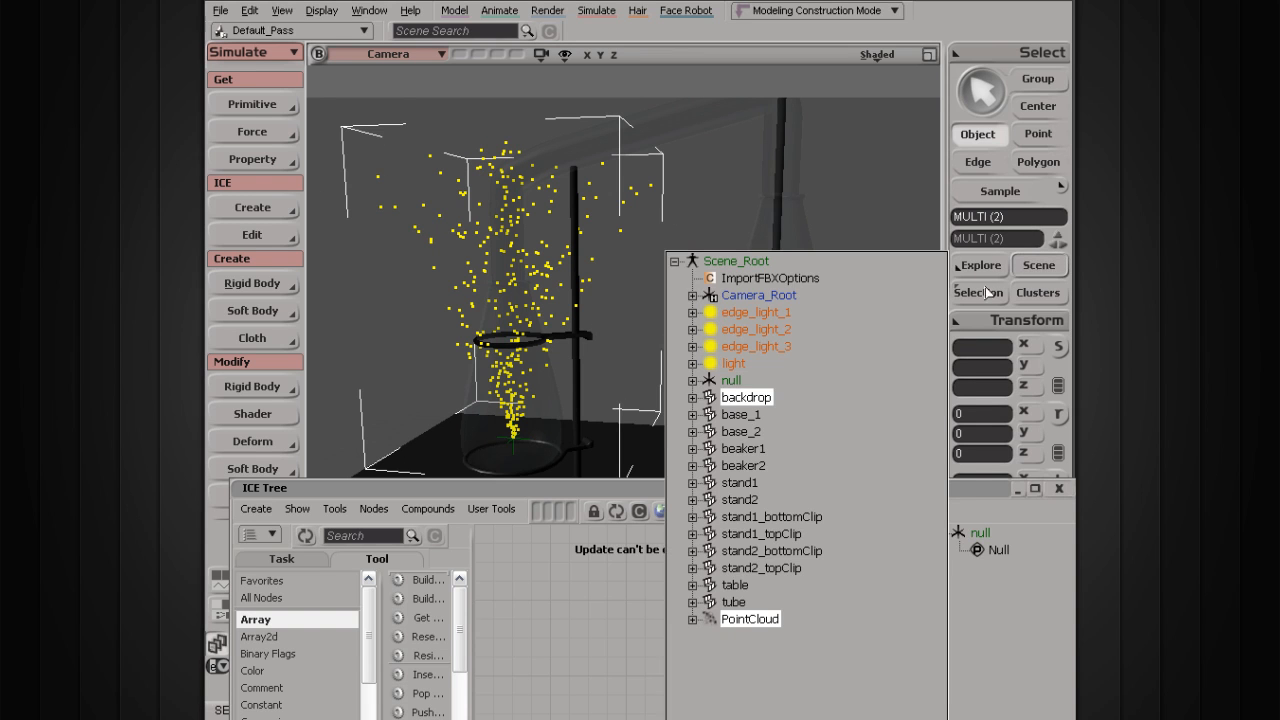
pyautogui.click(755, 619)
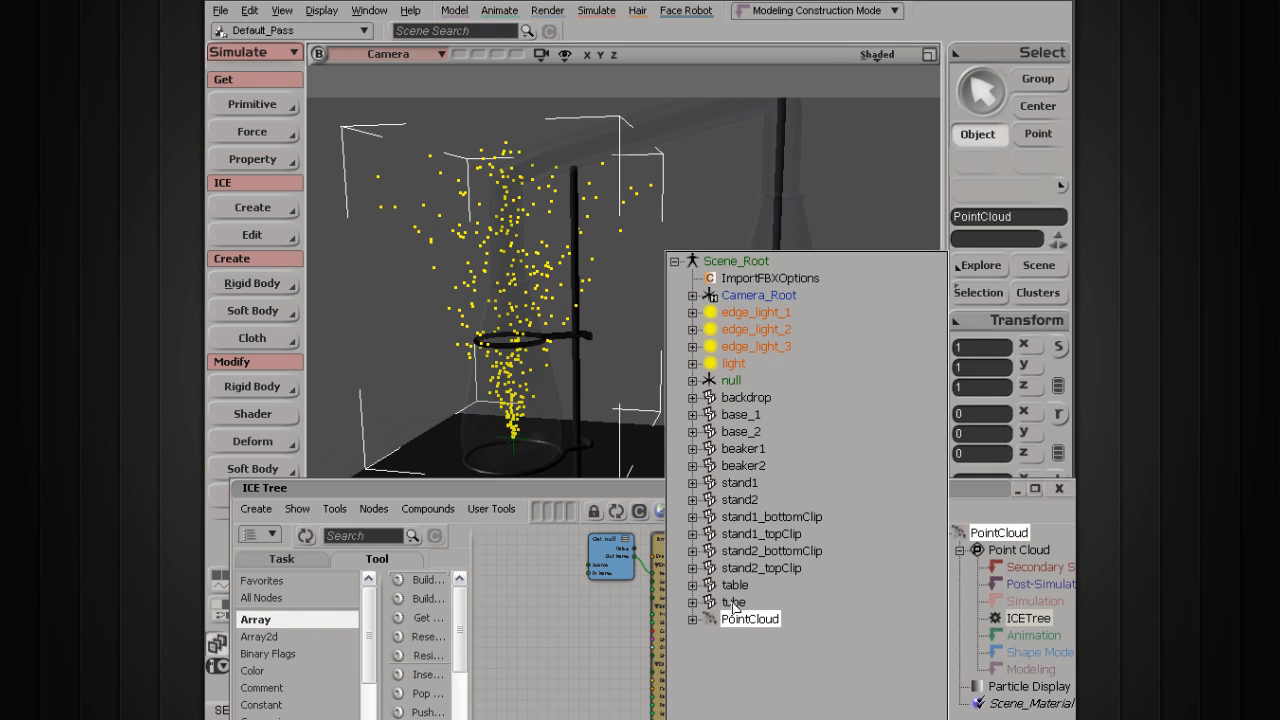
pyautogui.click(630, 490)
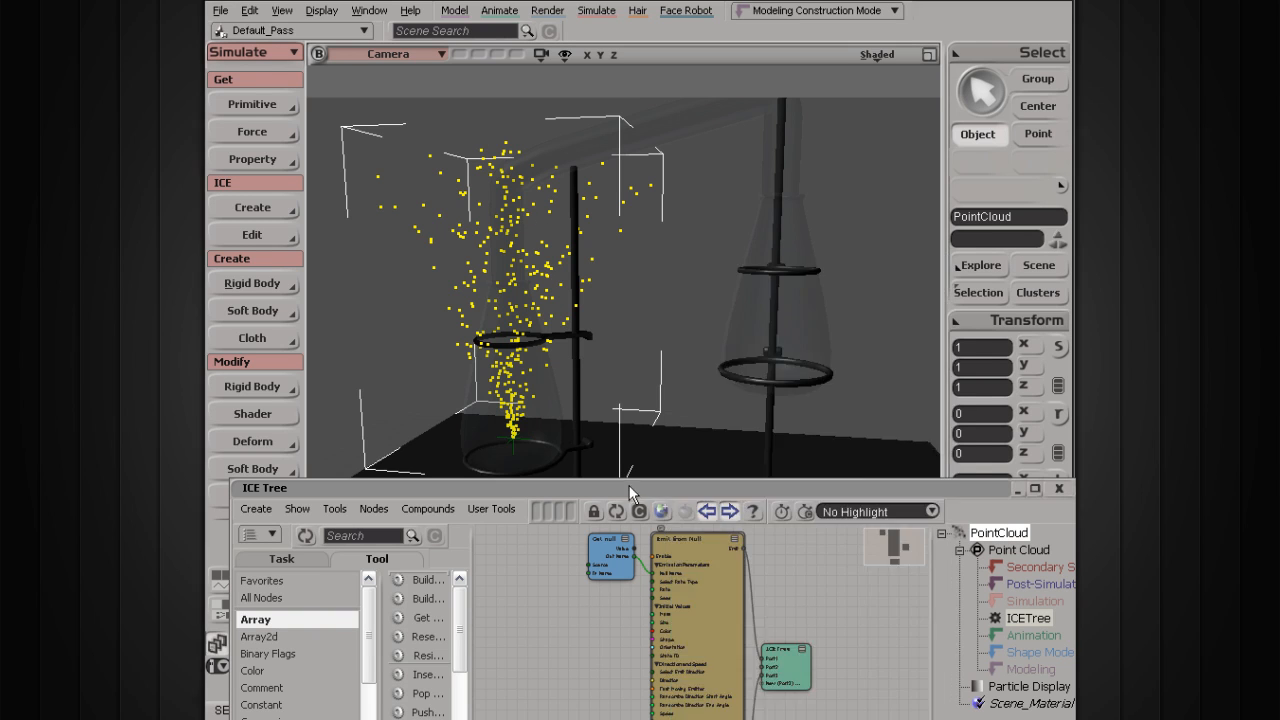
pyautogui.moveTo(599, 484); pyautogui.dragTo(566, 387)
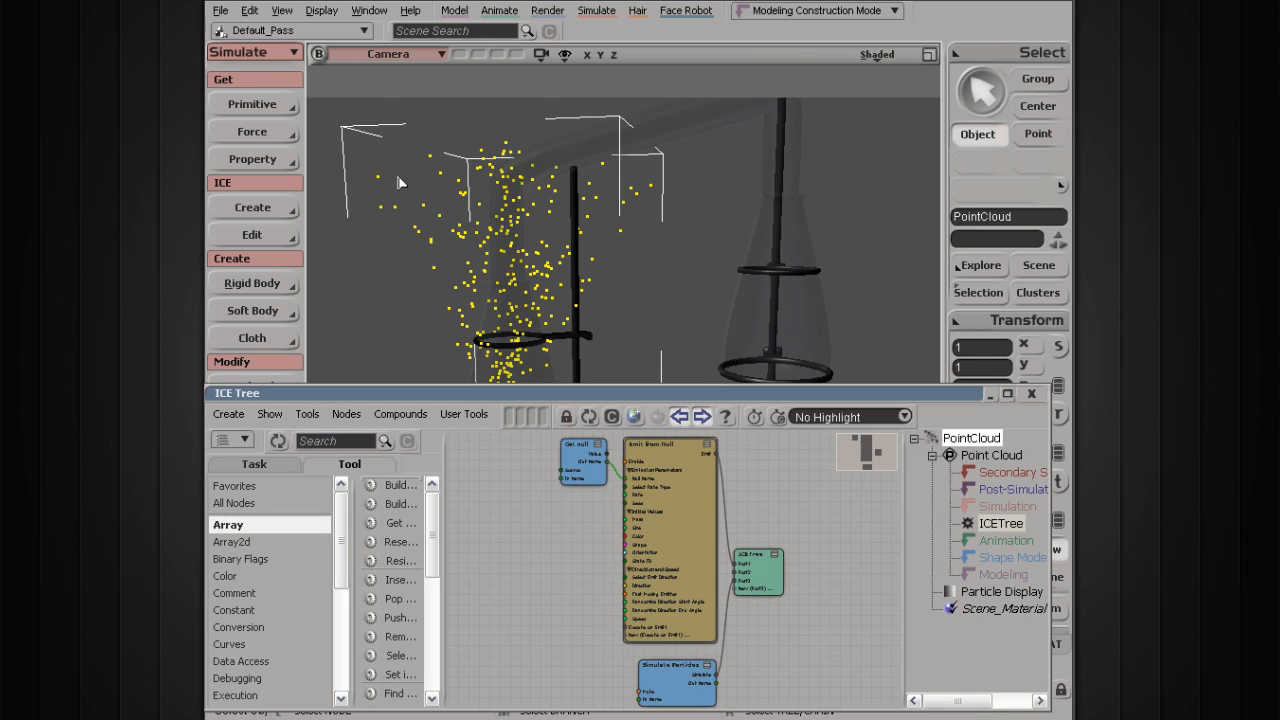
# Step: Select the PointCloud in the viewport and refresh the ICE Tree to load its nodes
pyautogui.moveTo(386, 131); pyautogui.dragTo(512, 296)
pyautogui.moveTo(519, 282); pyautogui.dragTo(375, 227, button='middle')
pyautogui.click(375, 227)
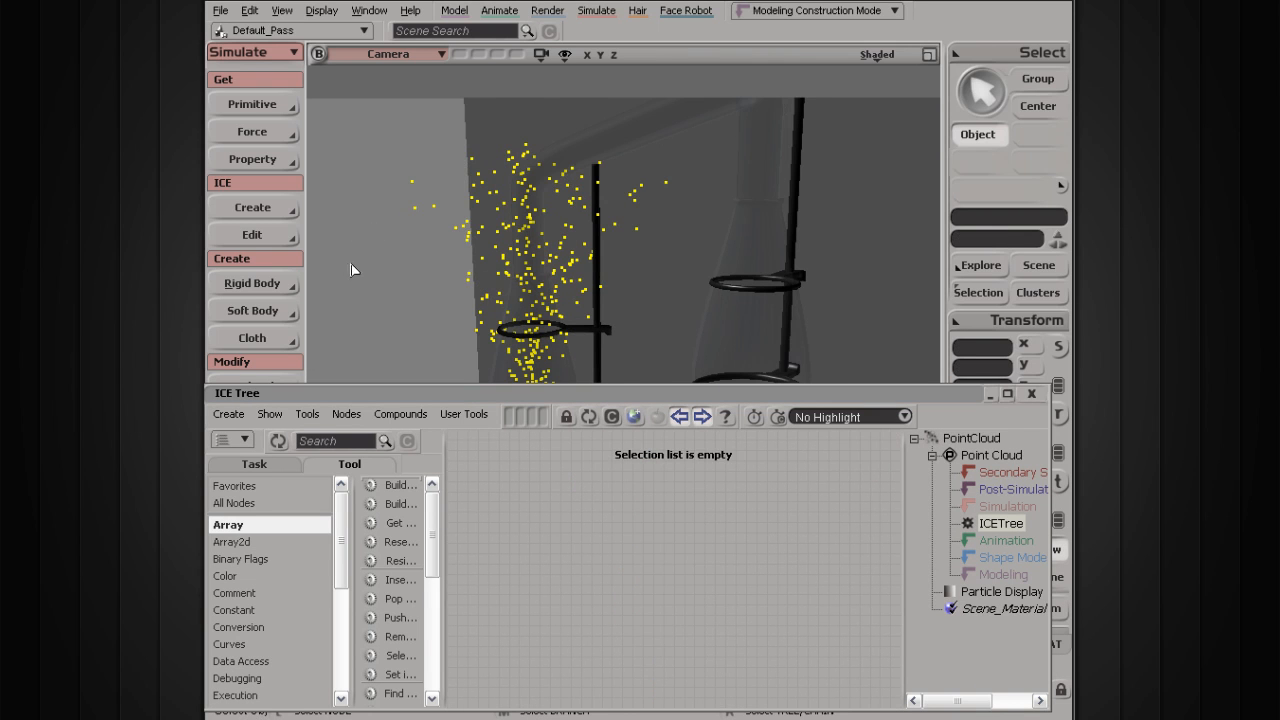
pyautogui.click(569, 472)
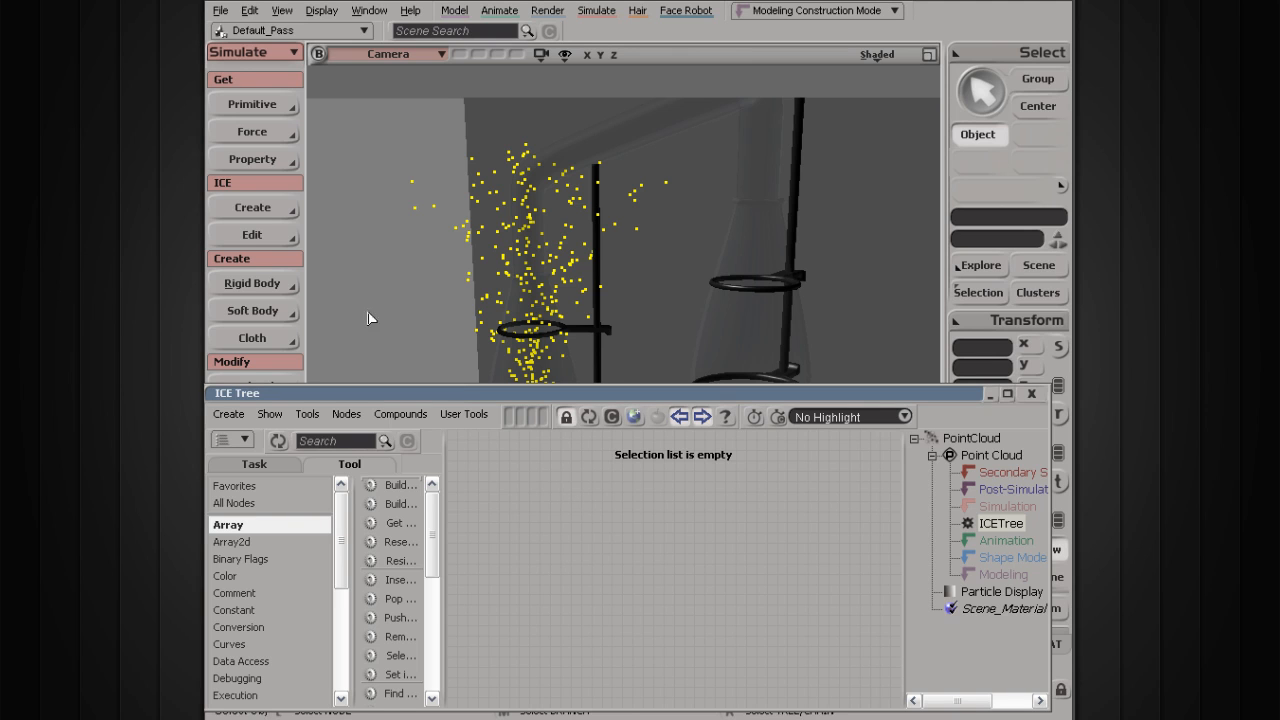
pyautogui.moveTo(386, 166); pyautogui.dragTo(429, 233)
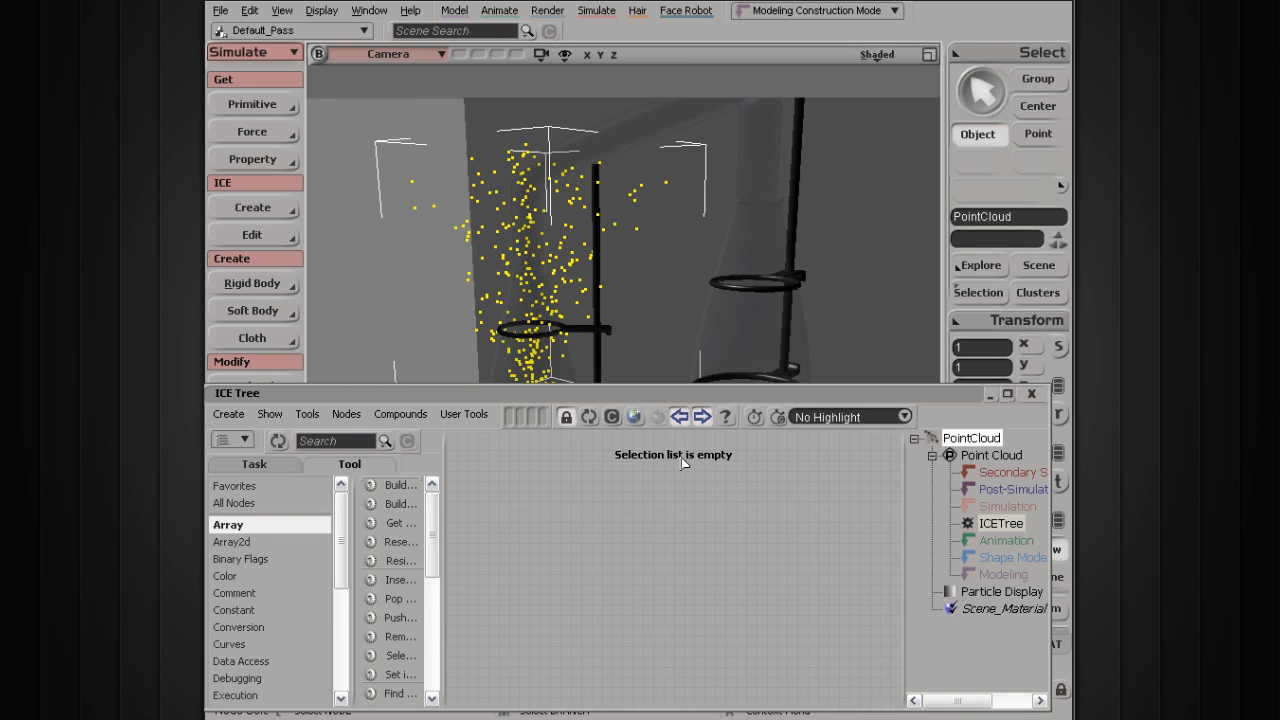
pyautogui.click(588, 424)
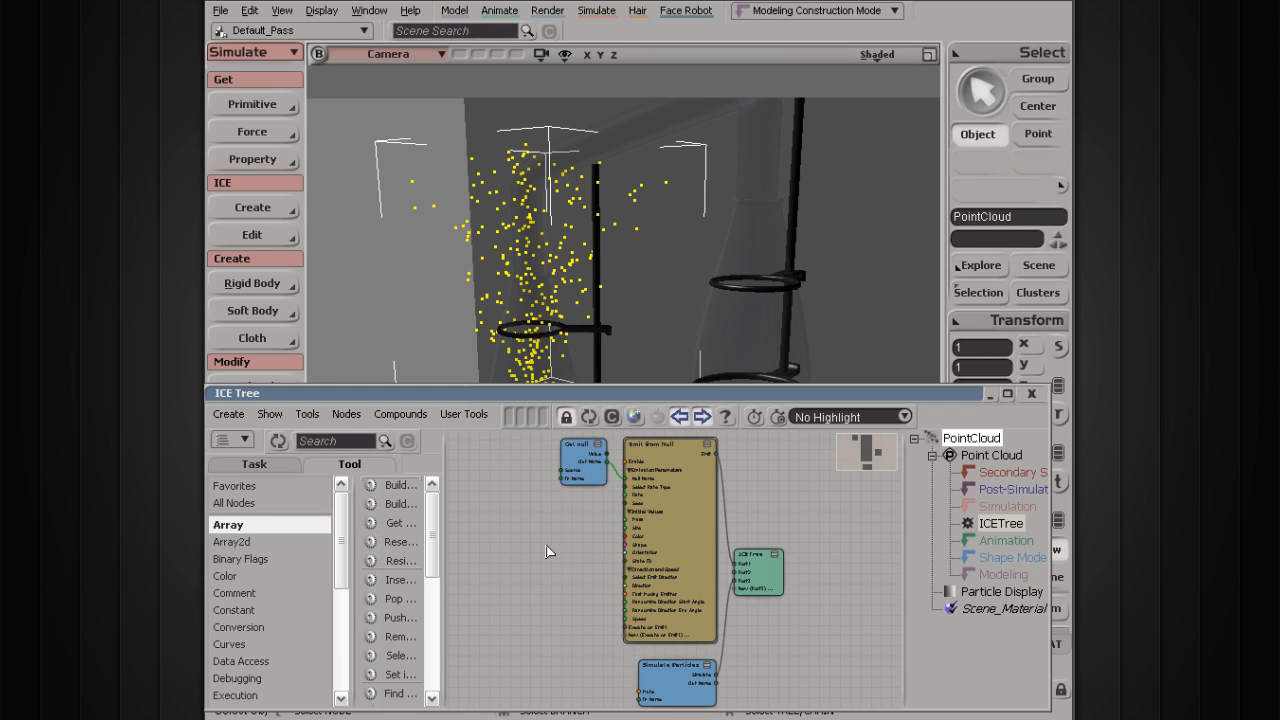
# Step: Arrange the ICETree, Get null, Emit from Null and Simulate Particles nodes in the graph
pyautogui.moveTo(769, 590); pyautogui.dragTo(870, 626)
pyautogui.scroll(4, 720, 572)
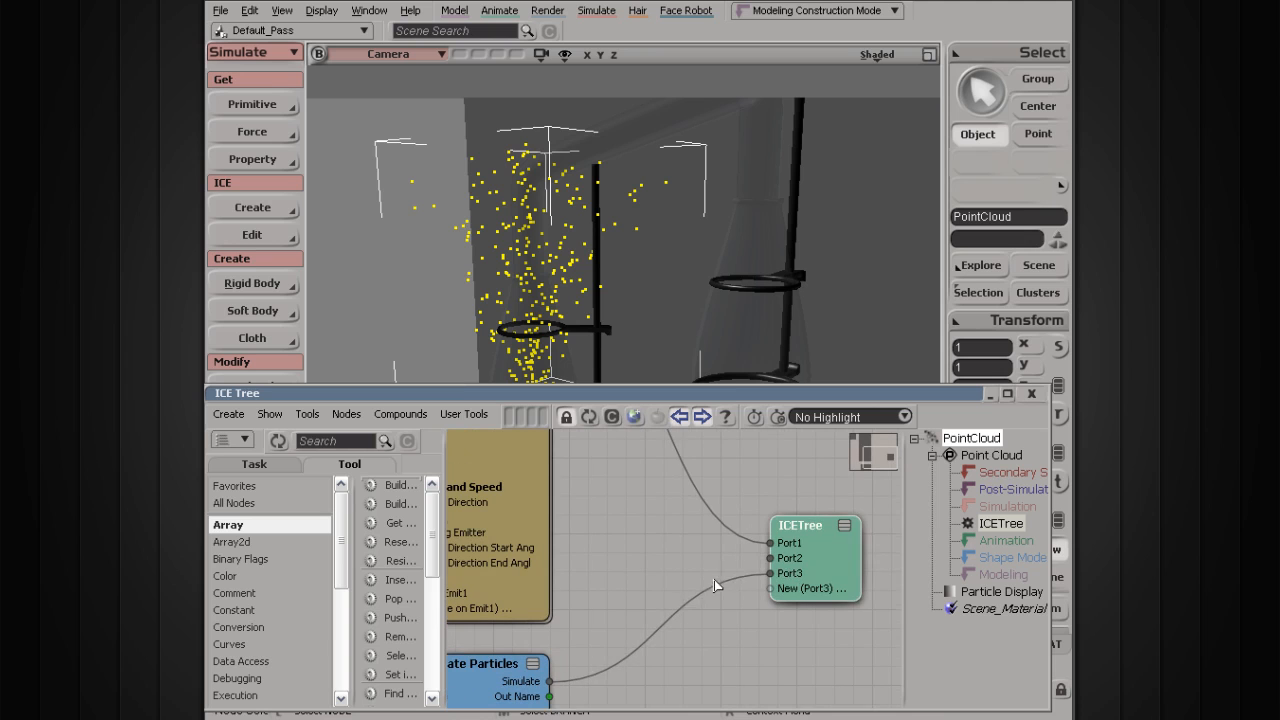
pyautogui.moveTo(800, 558)
pyautogui.mouseDown()
pyautogui.moveTo(808, 569)
pyautogui.moveTo(838, 472)
pyautogui.moveTo(805, 558)
pyautogui.mouseUp()
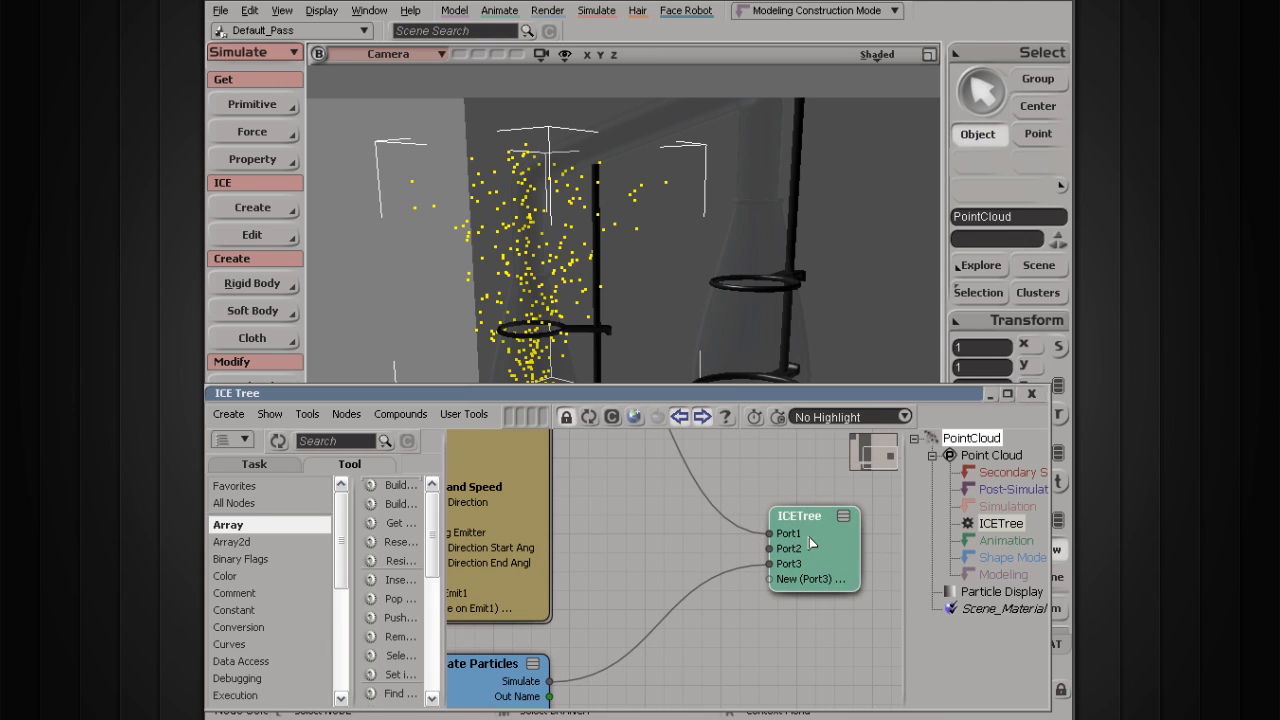
pyautogui.moveTo(586, 474); pyautogui.dragTo(765, 611, button='middle')
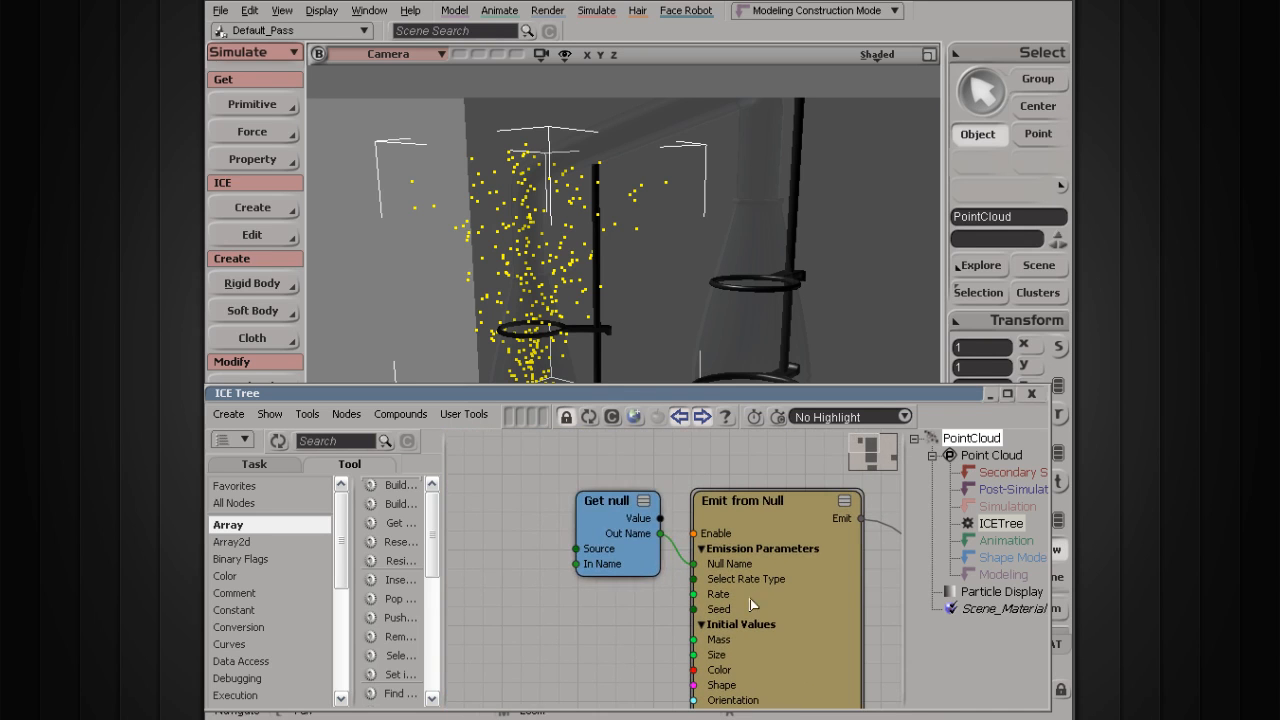
pyautogui.moveTo(606, 520); pyautogui.dragTo(547, 550)
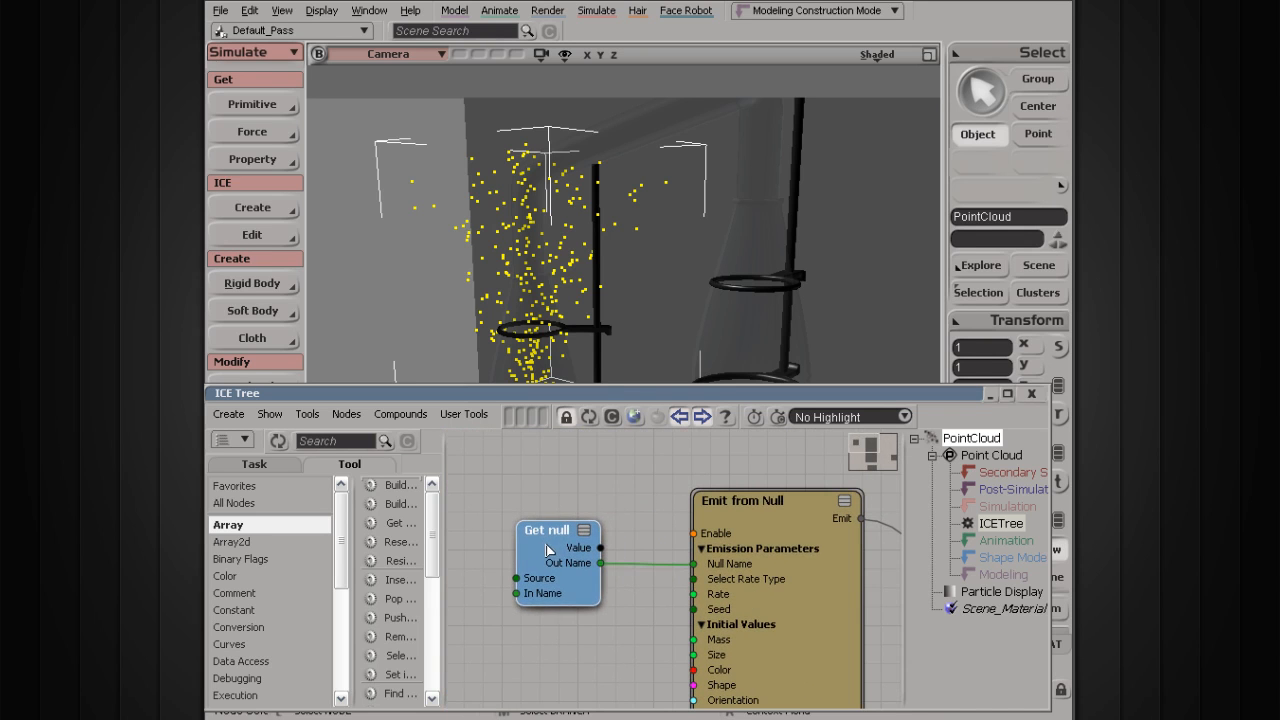
pyautogui.moveTo(471, 331); pyautogui.dragTo(457, 218)
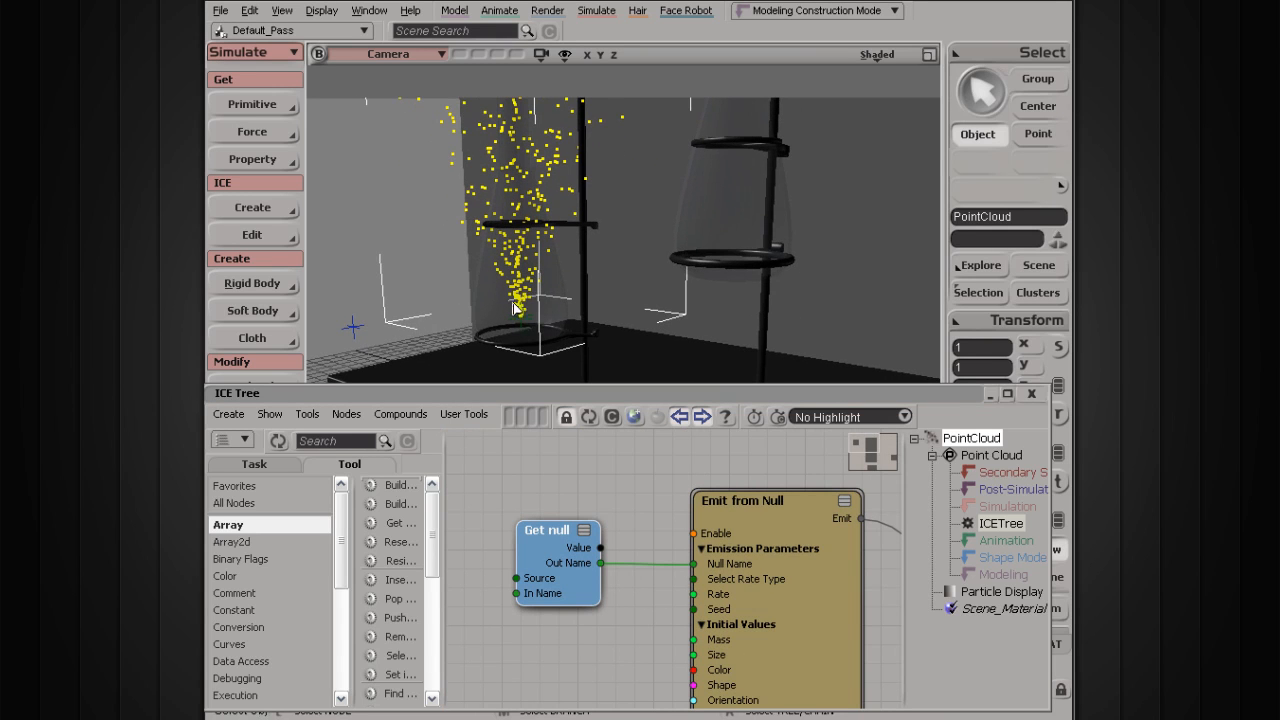
pyautogui.moveTo(785, 520); pyautogui.dragTo(747, 516)
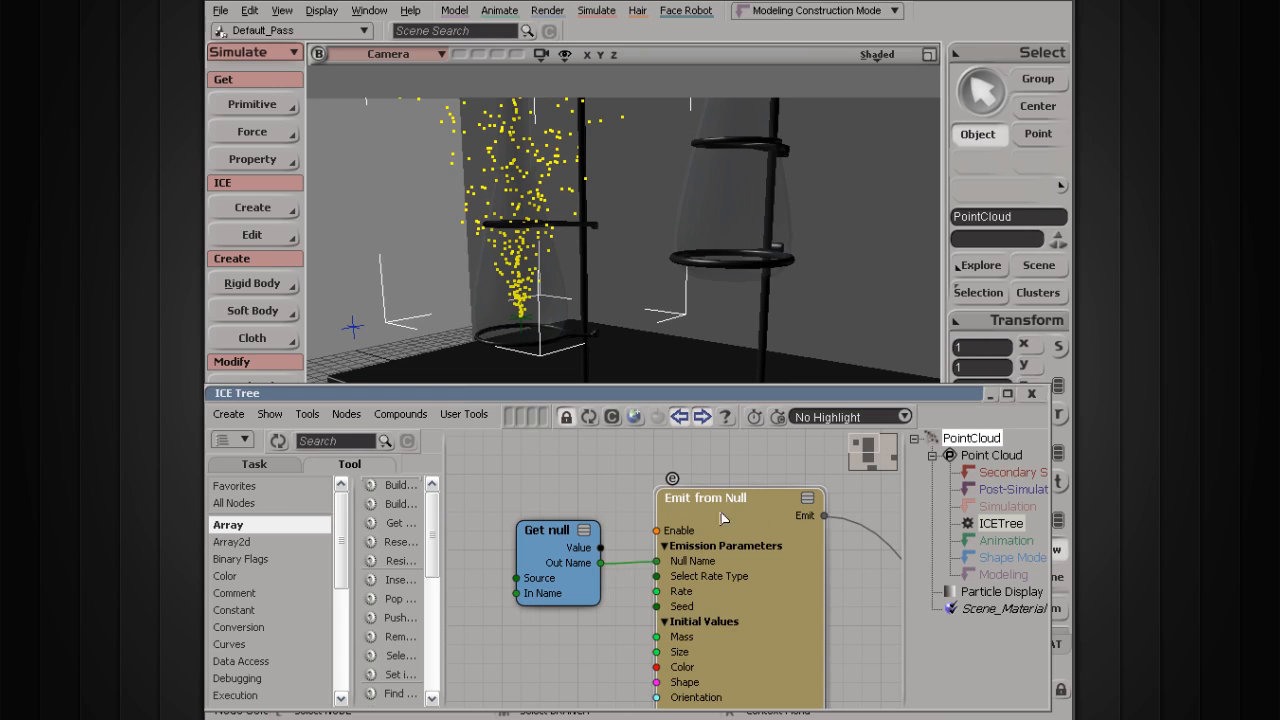
pyautogui.moveTo(837, 651); pyautogui.dragTo(551, 483, button='middle')
pyautogui.scroll(-3, 663, 545)
pyautogui.moveTo(580, 560); pyautogui.dragTo(696, 476, button='middle')
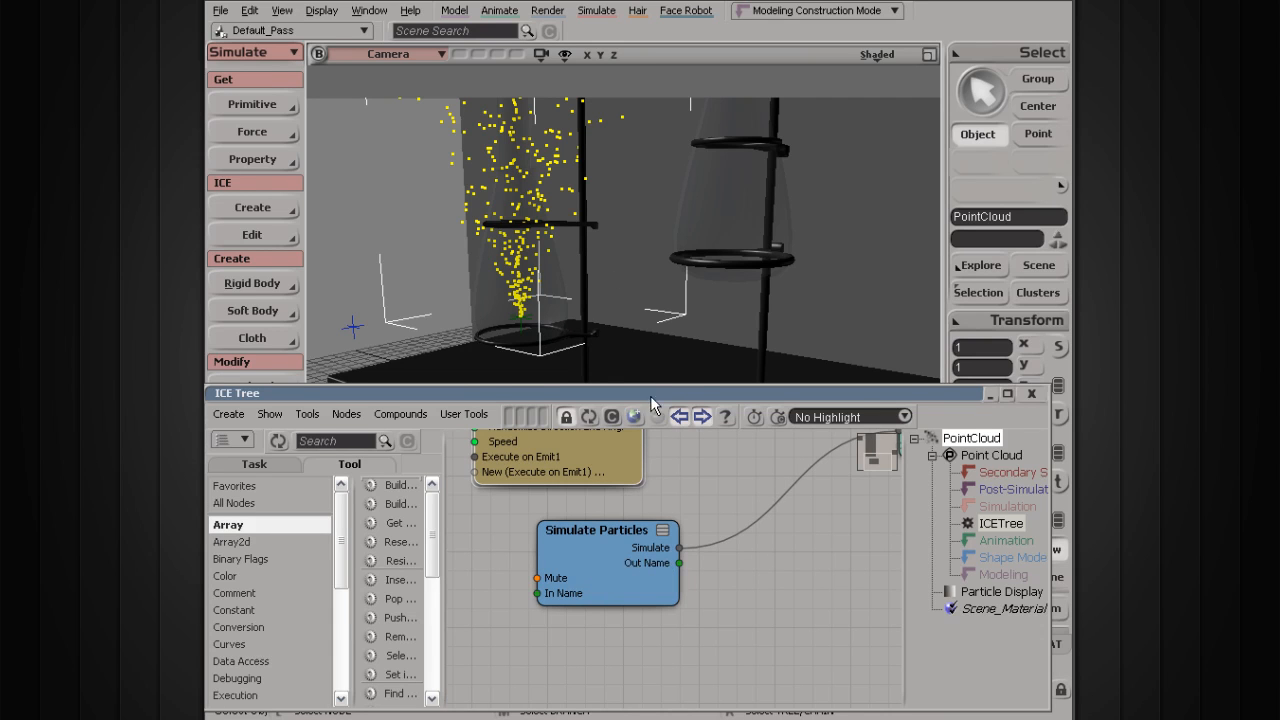
# Step: Replay the particle spray from the start, then shrink the ICE Tree around the emitter nodes
pyautogui.moveTo(650, 395); pyautogui.dragTo(660, 317)
pyautogui.click(491, 675)
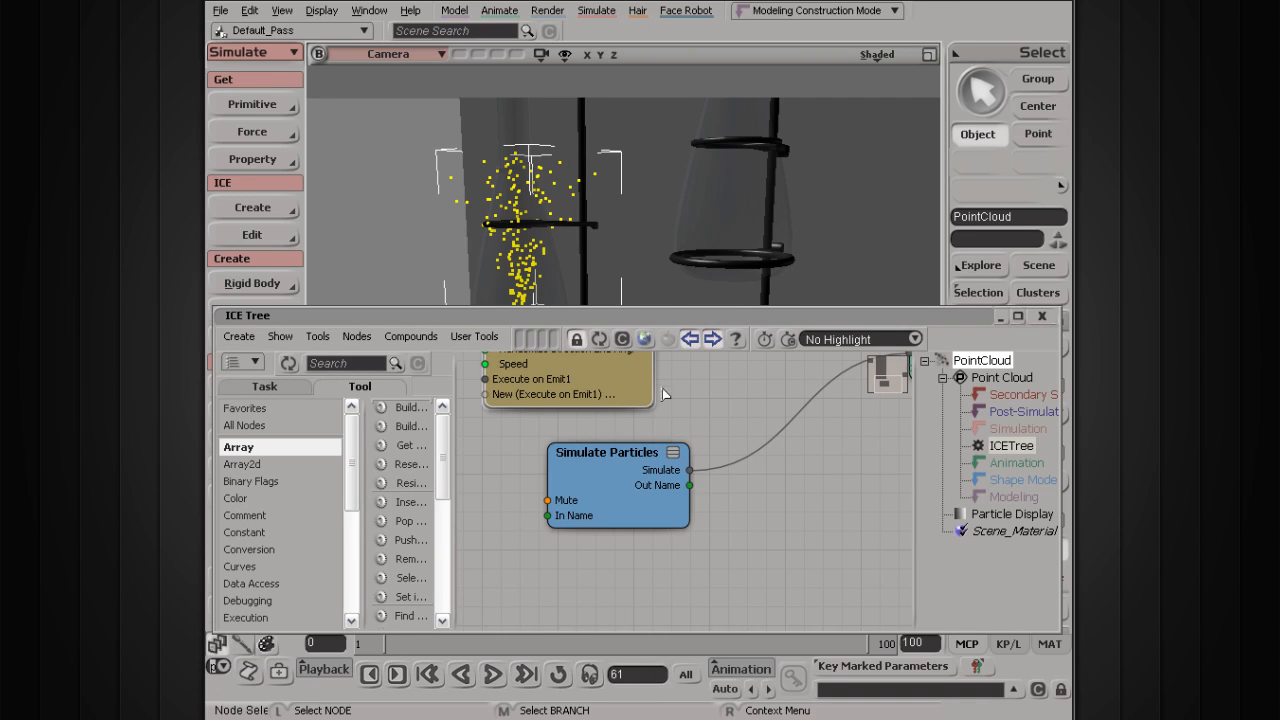
pyautogui.moveTo(660, 305); pyautogui.dragTo(652, 369)
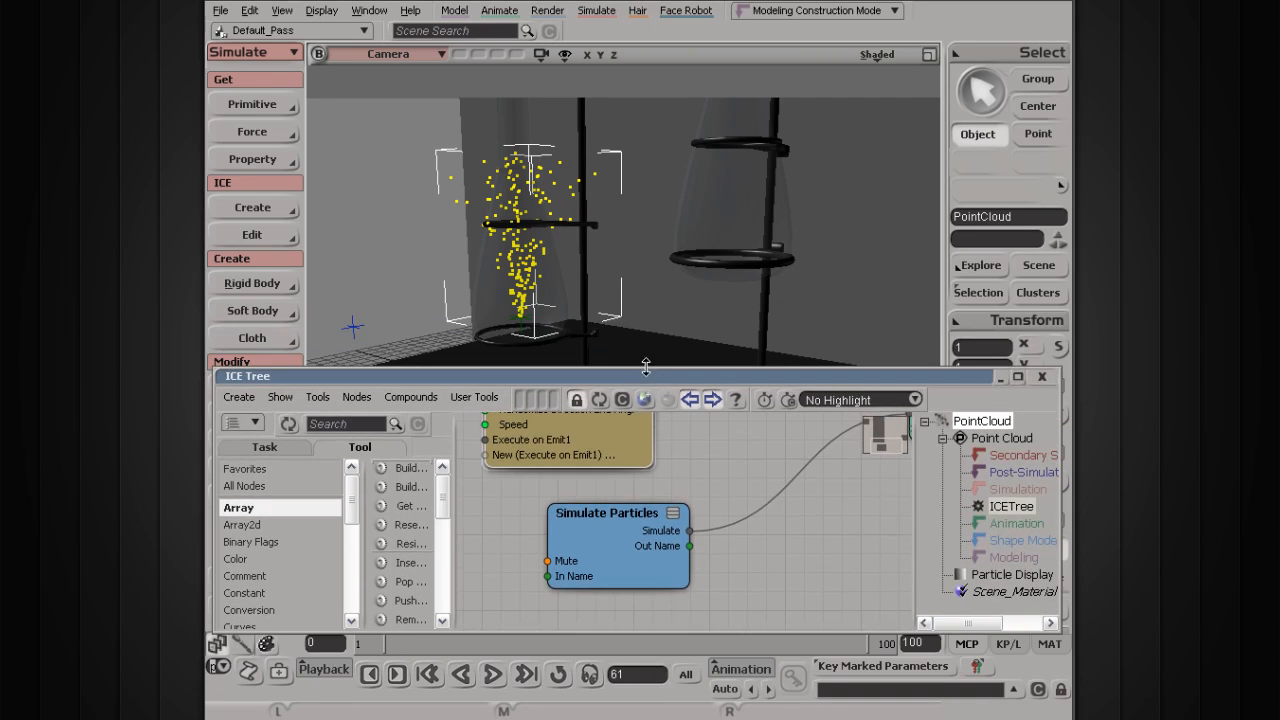
pyautogui.moveTo(698, 493); pyautogui.dragTo(700, 600, button='middle')
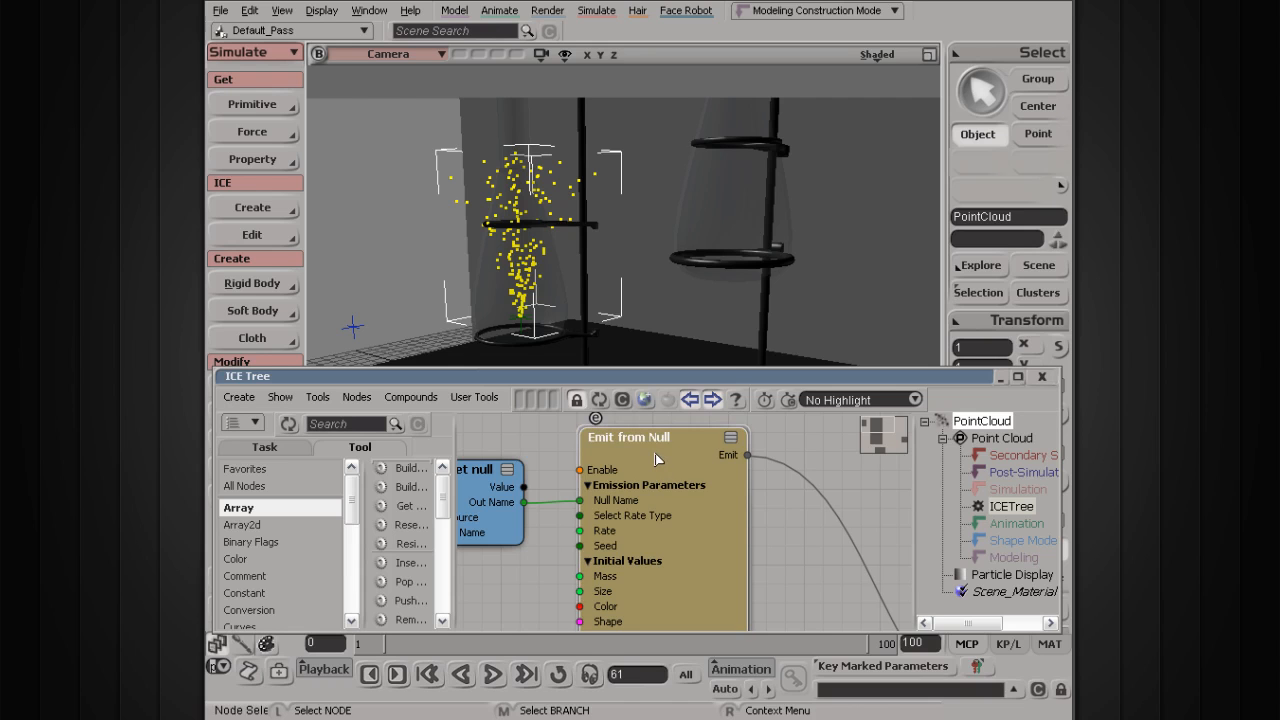
# Step: Open the Emit from Null page (rate 100, spread 30, speed 5) beside the viewport and collapse the ICE Tree
pyautogui.doubleClick(656, 459)
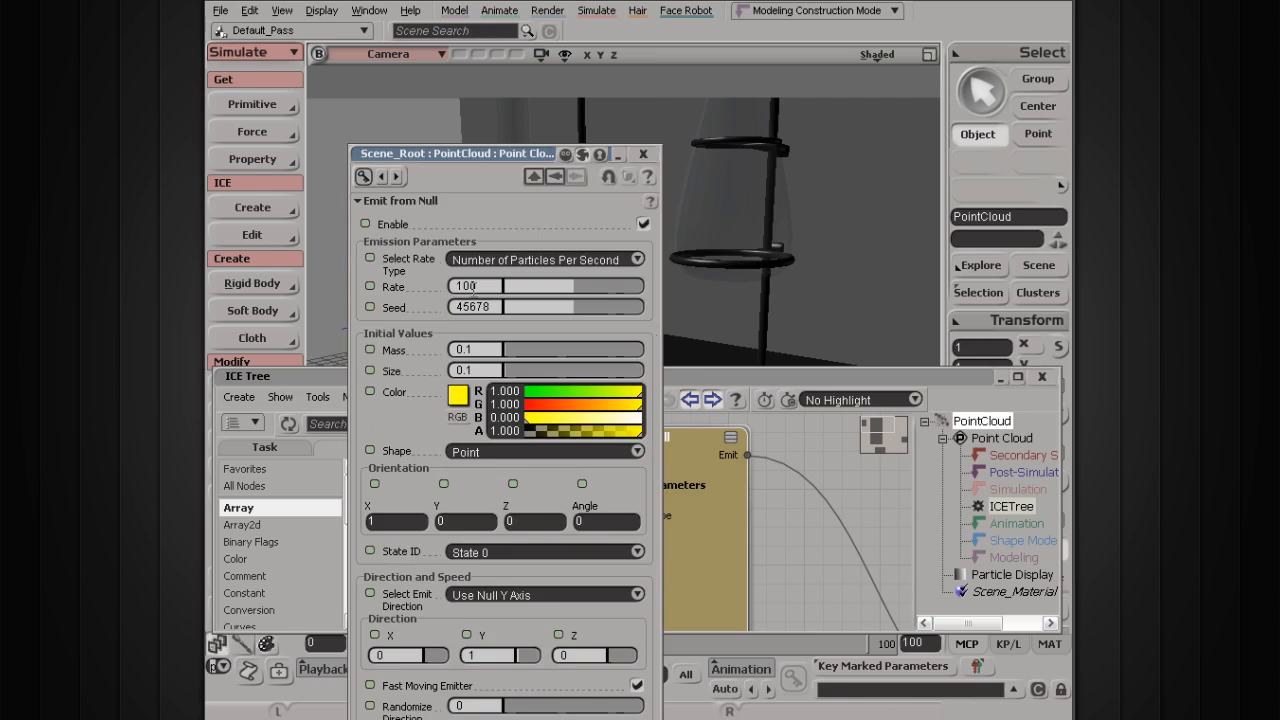
pyautogui.moveTo(397, 154); pyautogui.dragTo(817, 50)
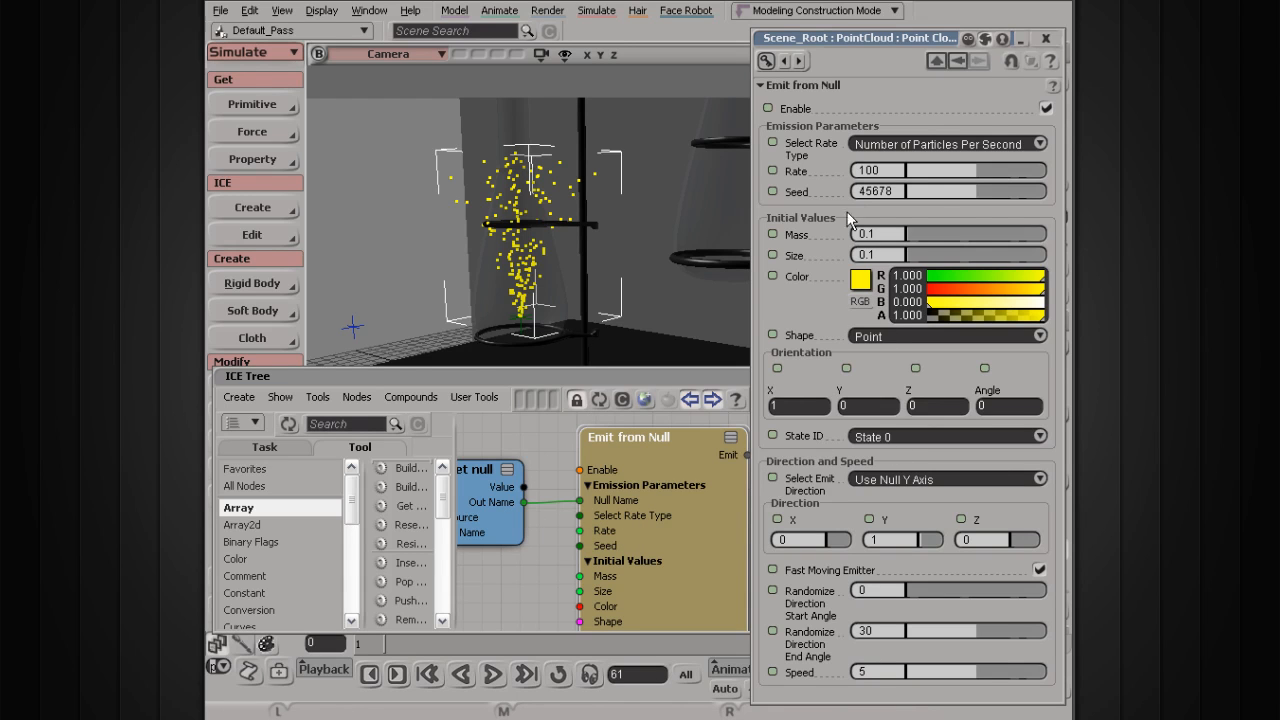
pyautogui.doubleClick(480, 484)
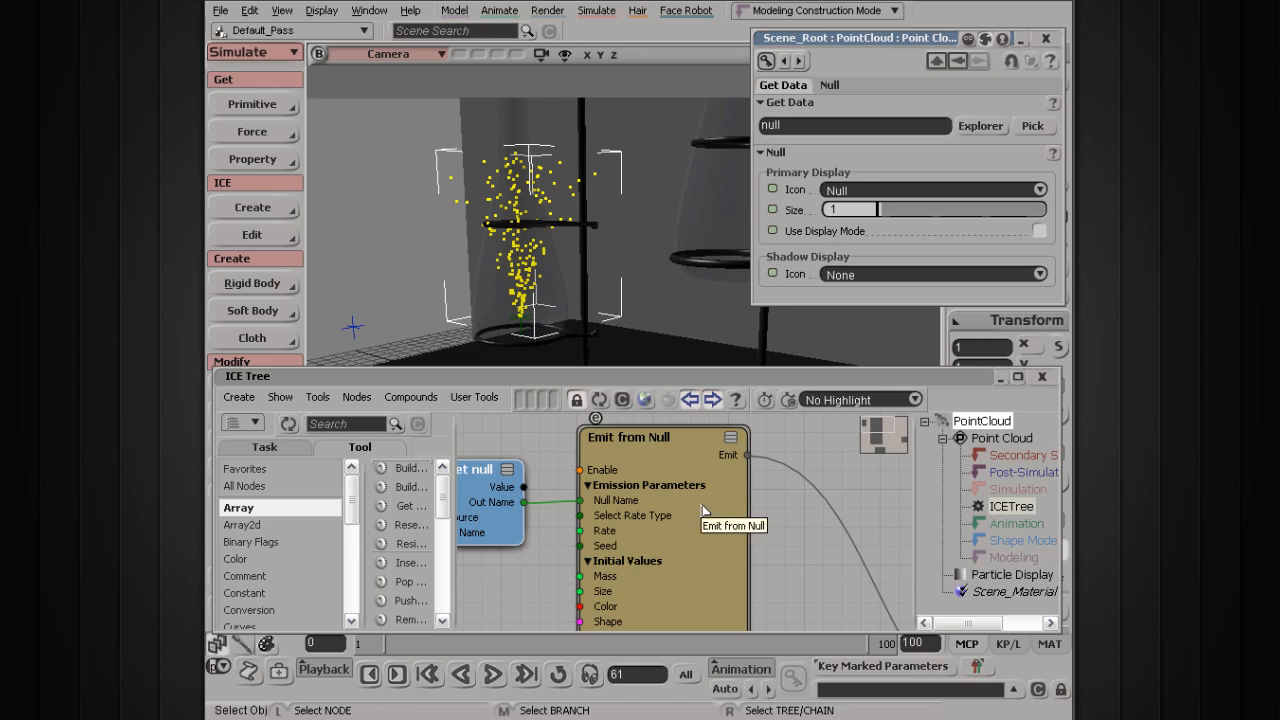
pyautogui.moveTo(472, 486); pyautogui.dragTo(487, 481)
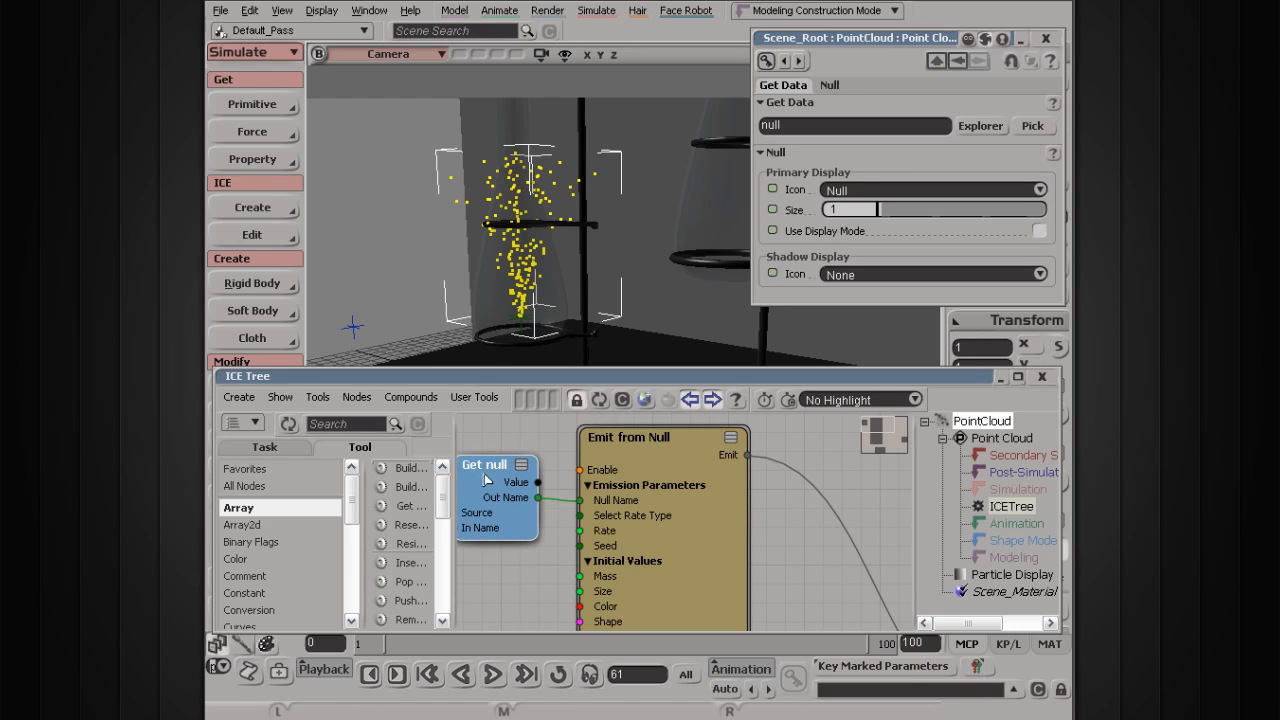
pyautogui.doubleClick(645, 454)
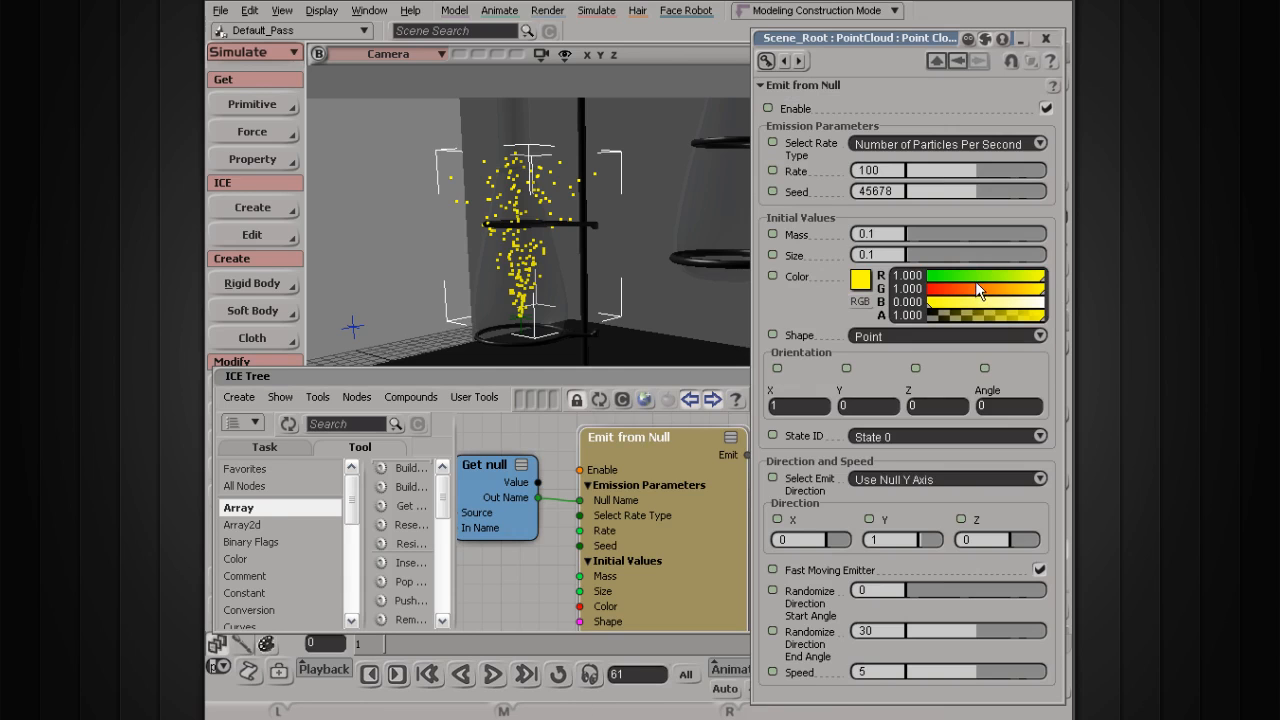
pyautogui.moveTo(658, 387); pyautogui.dragTo(658, 335)
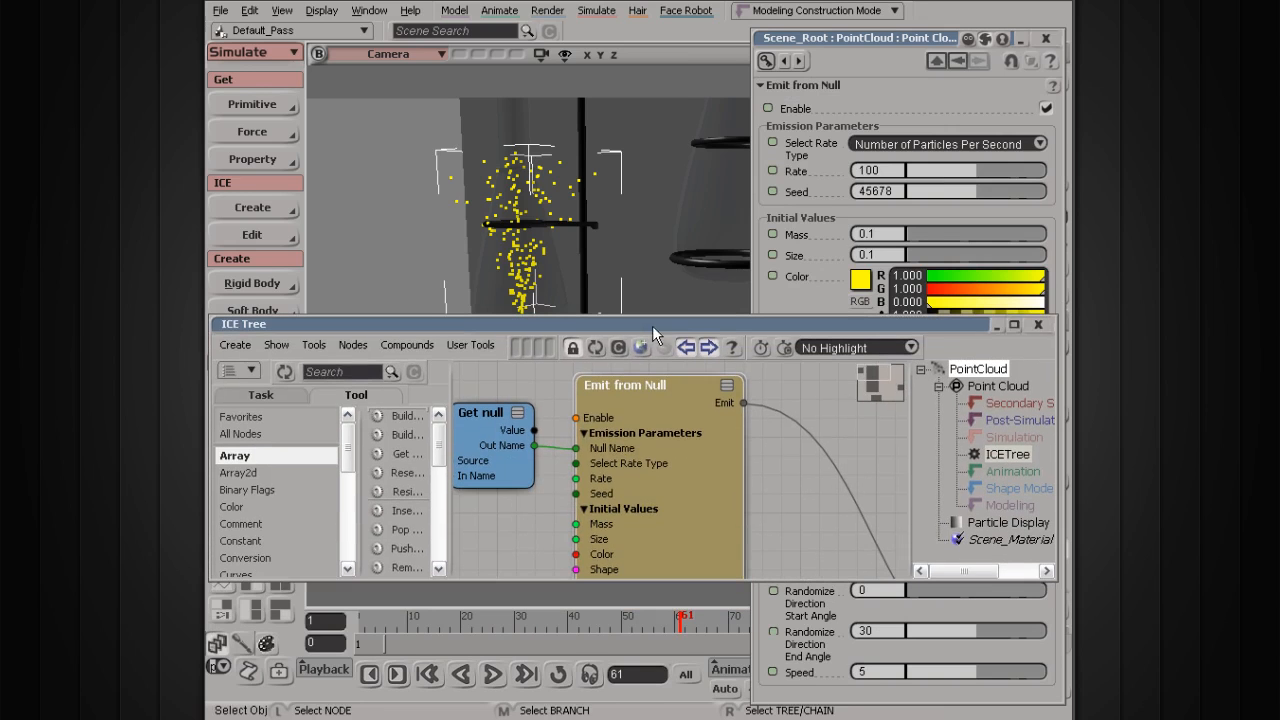
pyautogui.click(993, 325)
# Step: Lower Color G to 0.293, then R to 0.073, for dark green particles
pyautogui.moveTo(973, 289); pyautogui.dragTo(962, 289)
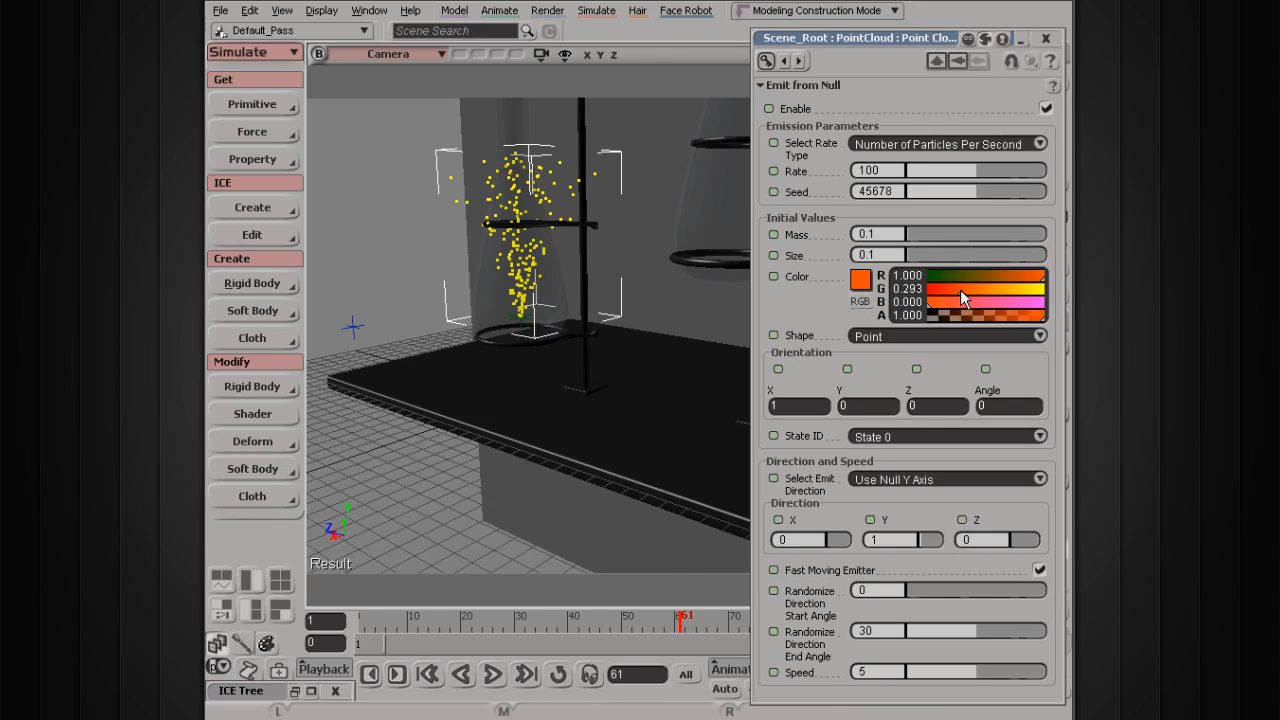
pyautogui.click(490, 676)
pyautogui.moveTo(500, 260); pyautogui.dragTo(528, 268, button='middle')
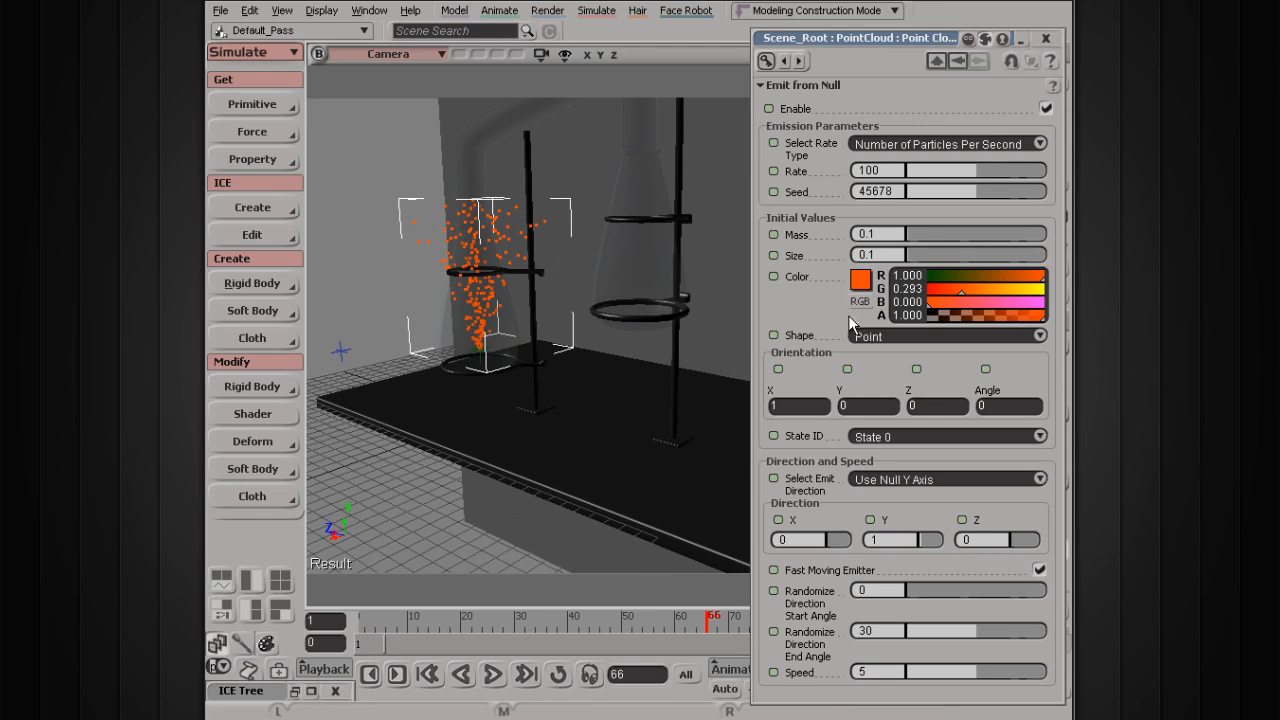
pyautogui.moveTo(944, 281); pyautogui.dragTo(935, 281)
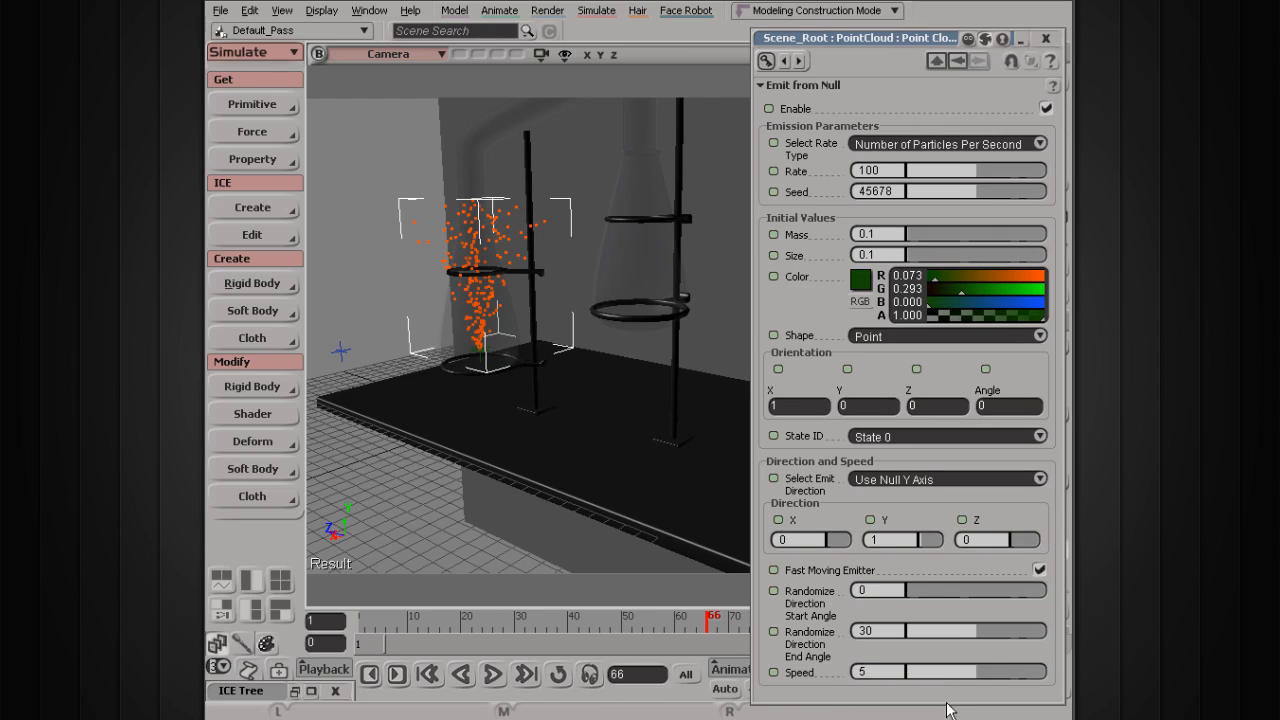
pyautogui.moveTo(942, 699); pyautogui.dragTo(942, 512)
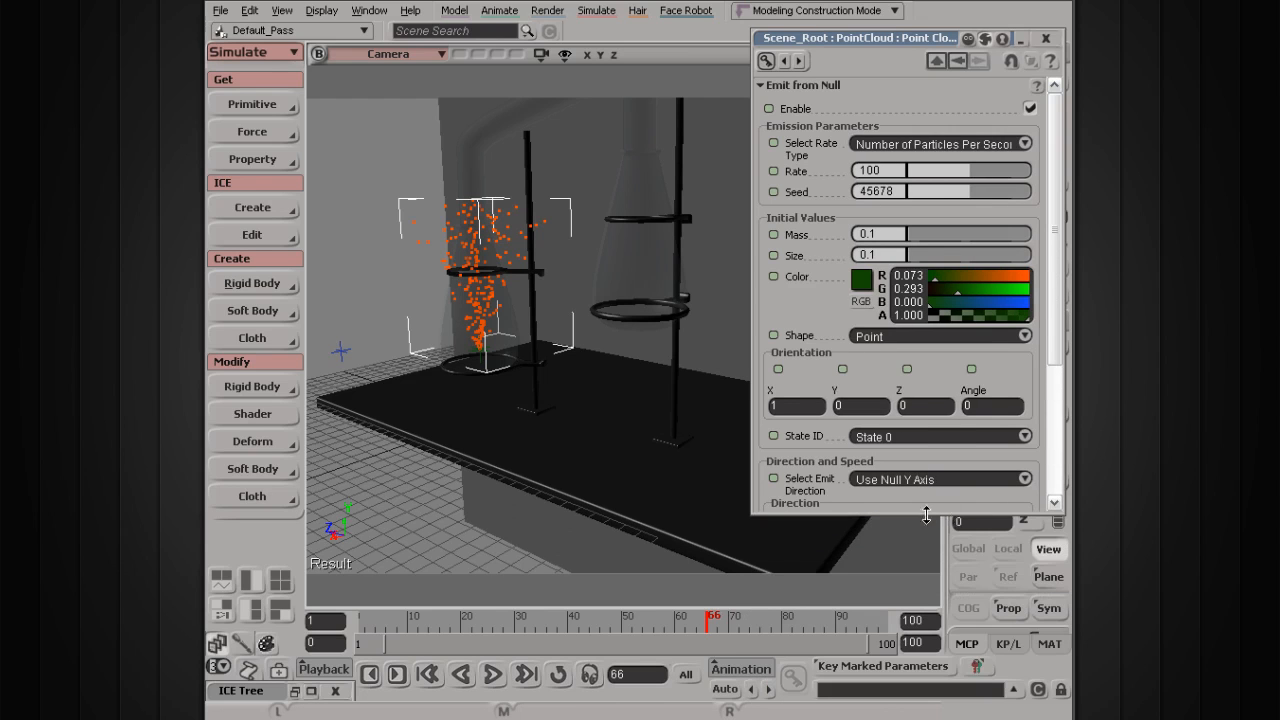
pyautogui.moveTo(833, 38); pyautogui.dragTo(708, 70)
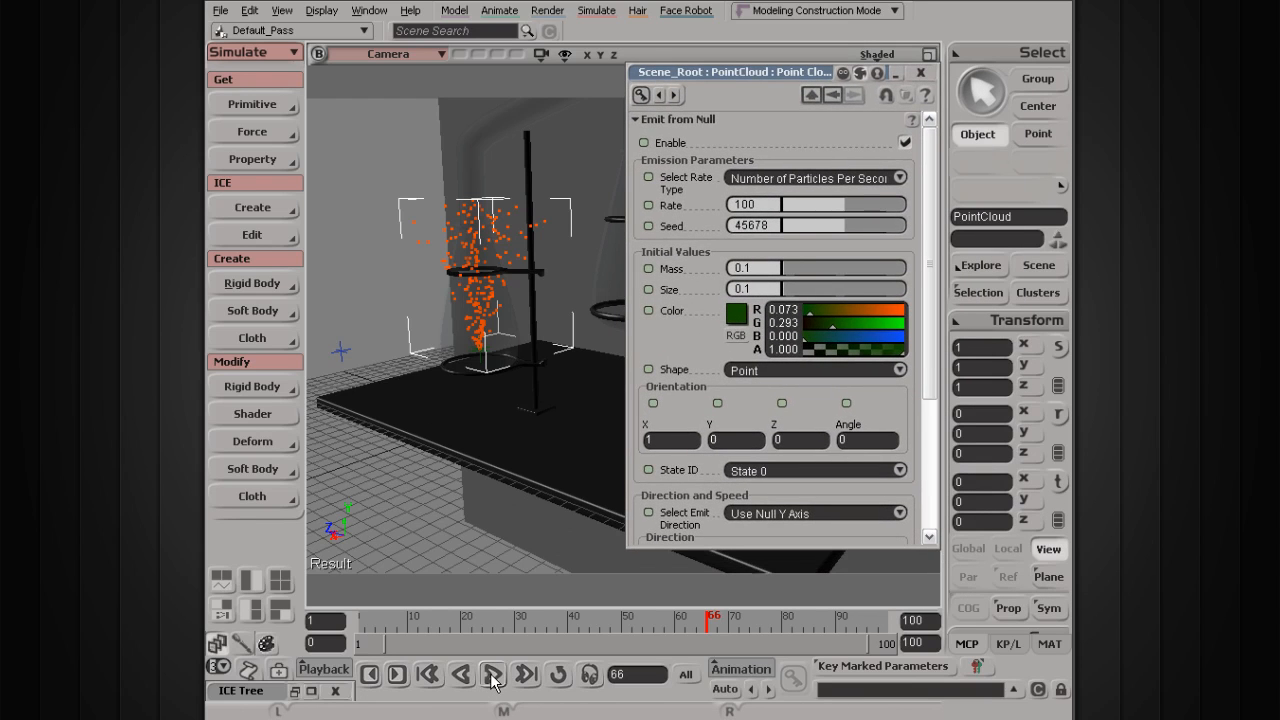
# Step: Set the particle colour to near white (R 1.000, G 0.972, B 1.000) and replay the spray
pyautogui.moveTo(831, 325); pyautogui.dragTo(905, 340)
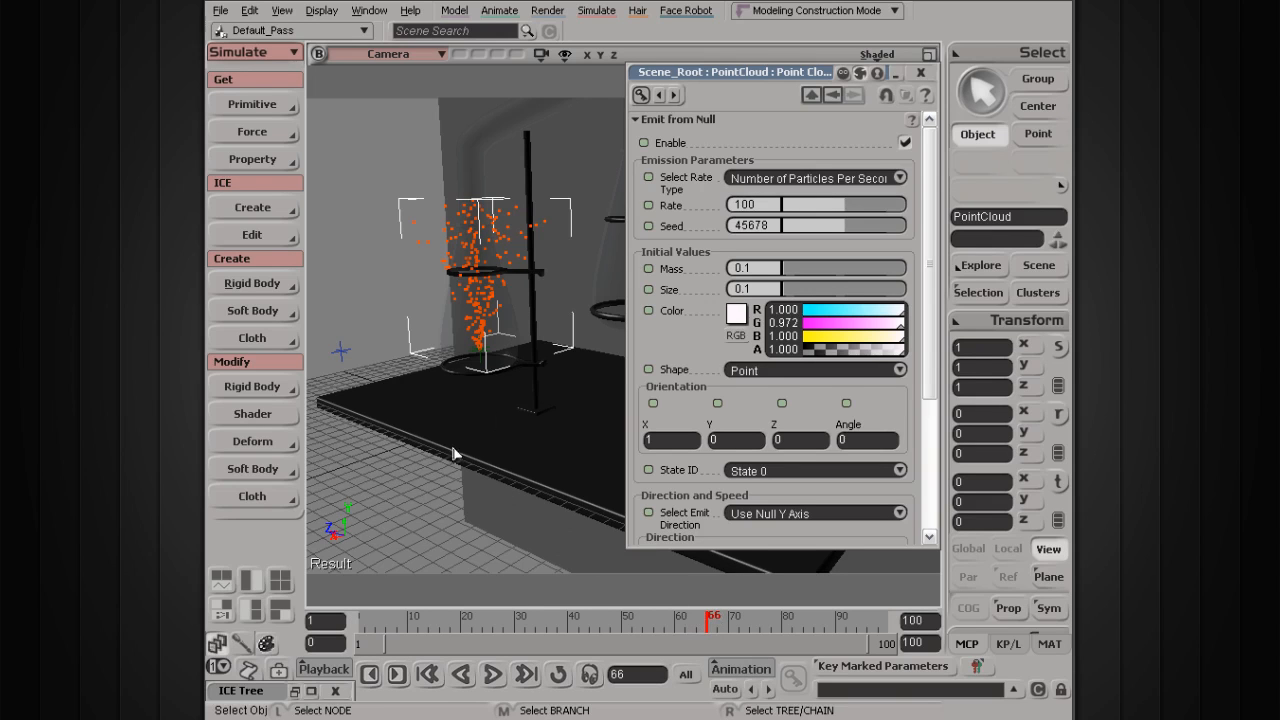
pyautogui.click(494, 677)
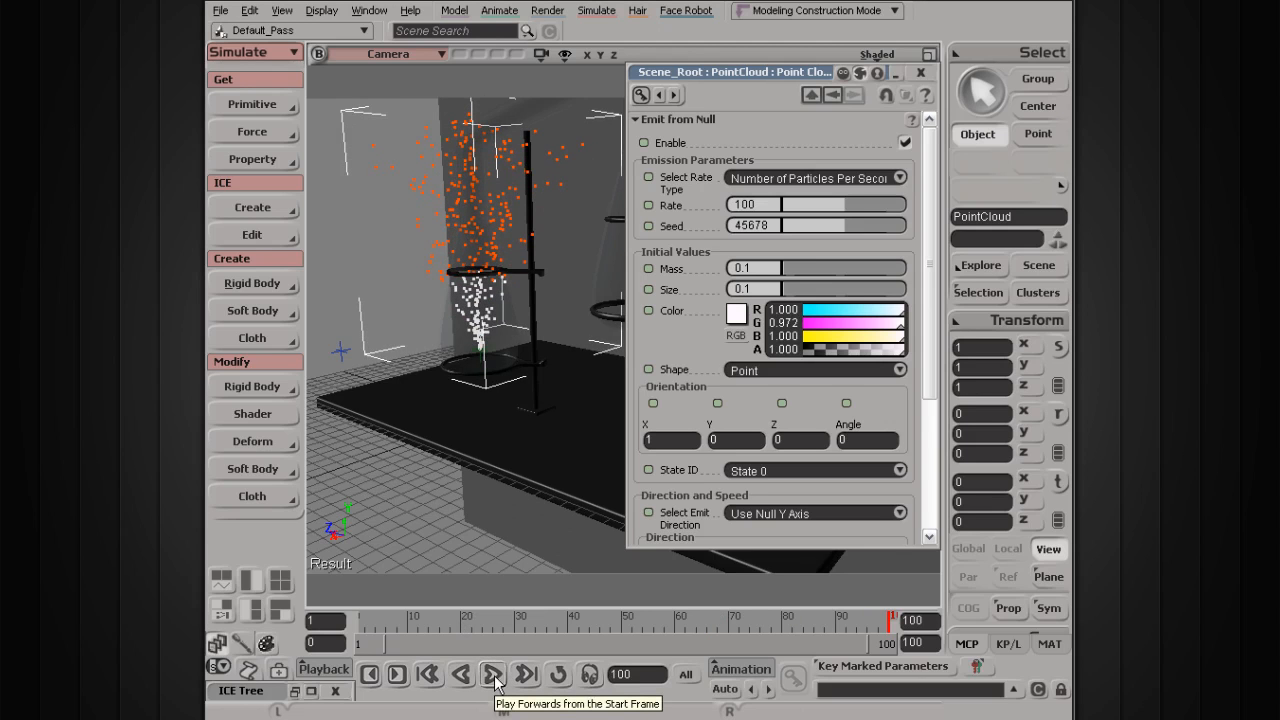
pyautogui.press('s')
pyautogui.moveTo(443, 323); pyautogui.dragTo(443, 205, button='right')
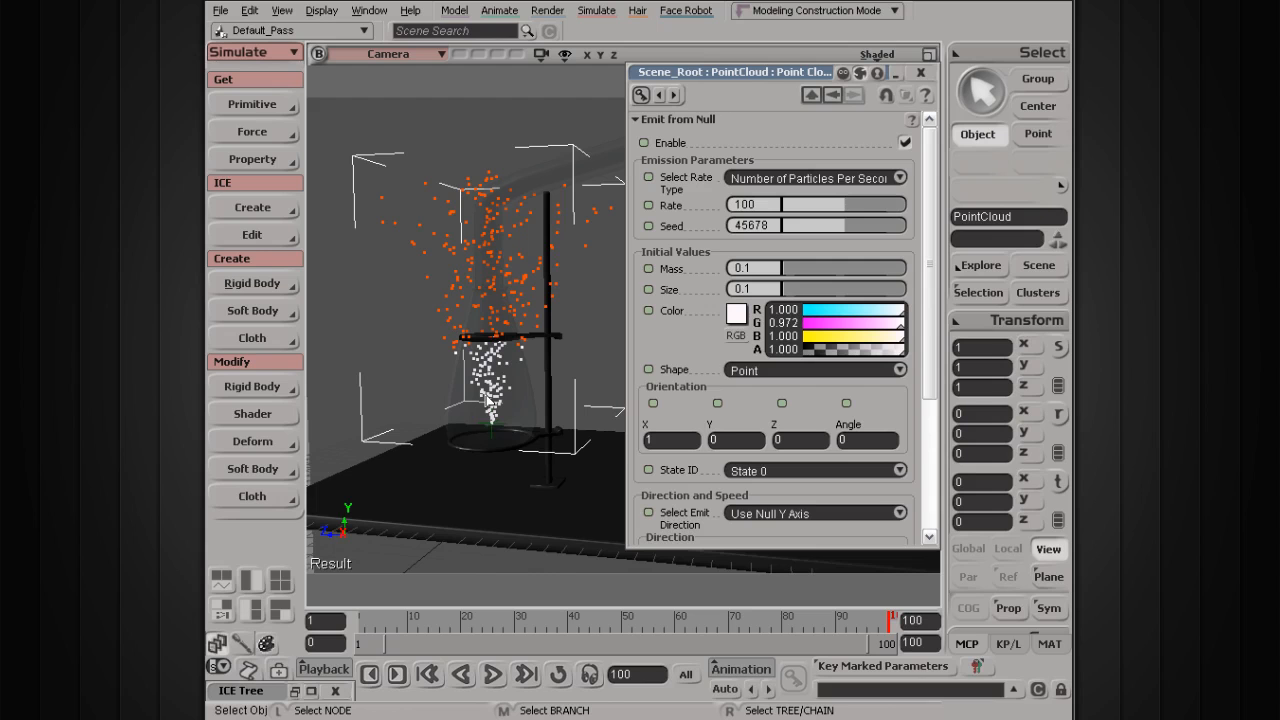
pyautogui.click(492, 674)
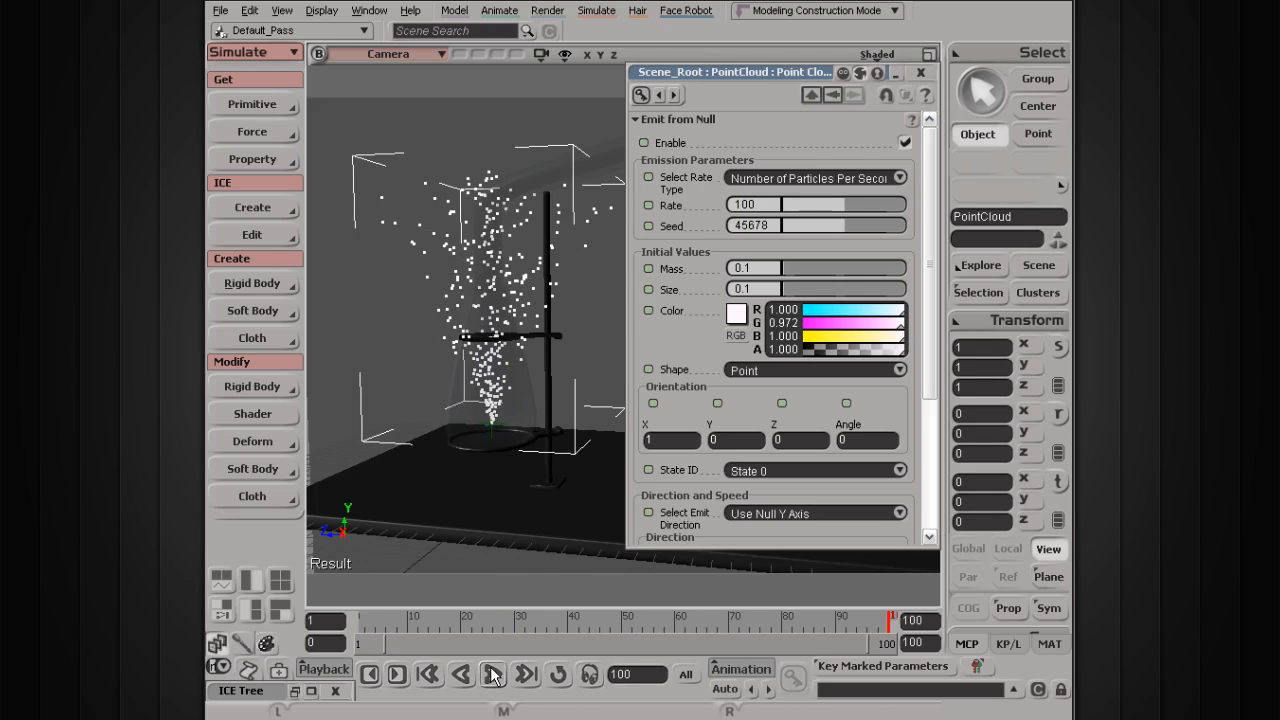
# Step: Scrub playback at frames 47 and 37, replay from frame 1, and select the end-frame field
pyautogui.click(606, 621)
pyautogui.click(492, 674)
pyautogui.click(494, 676)
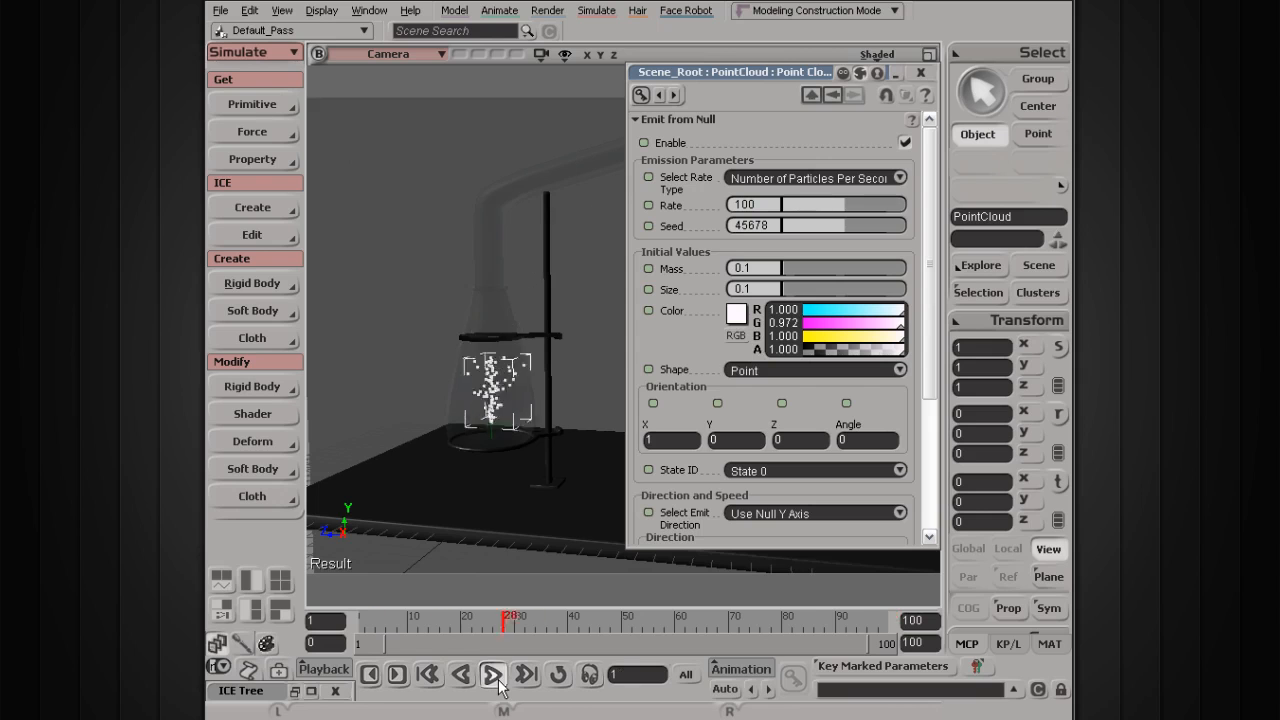
pyautogui.click(494, 676)
pyautogui.click(557, 624)
pyautogui.moveTo(557, 624); pyautogui.dragTo(553, 624)
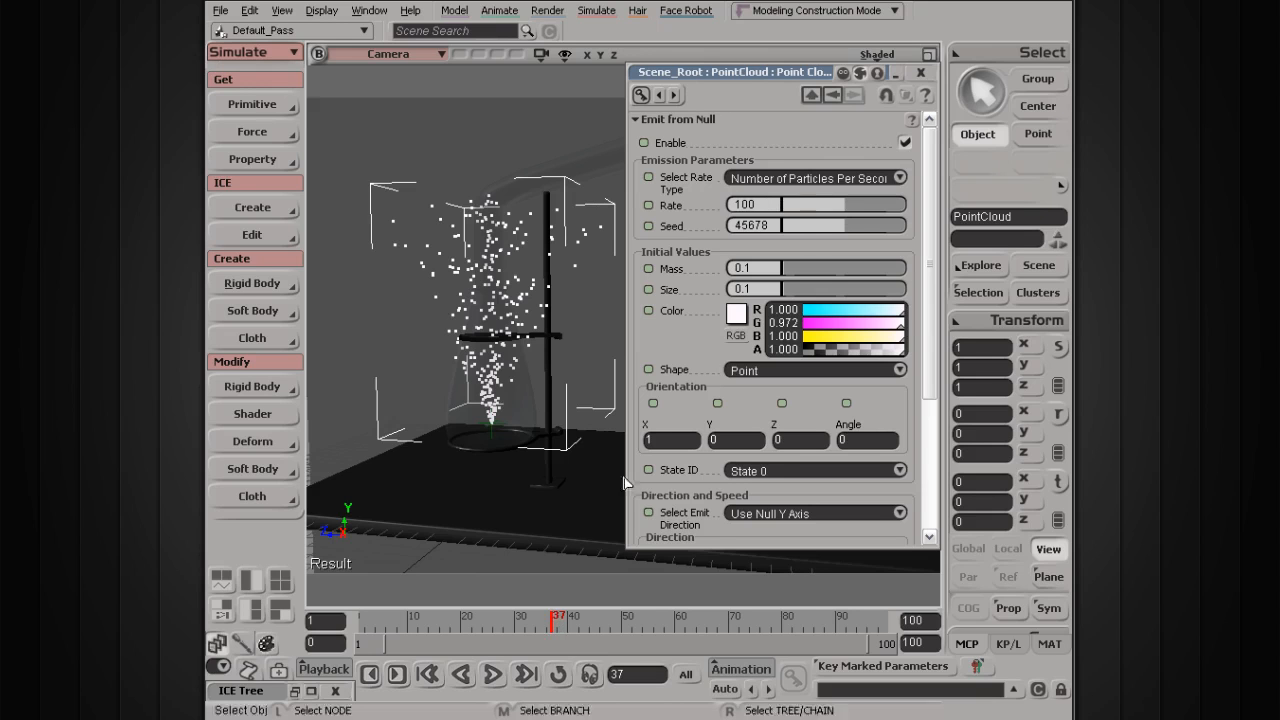
pyautogui.click(492, 675)
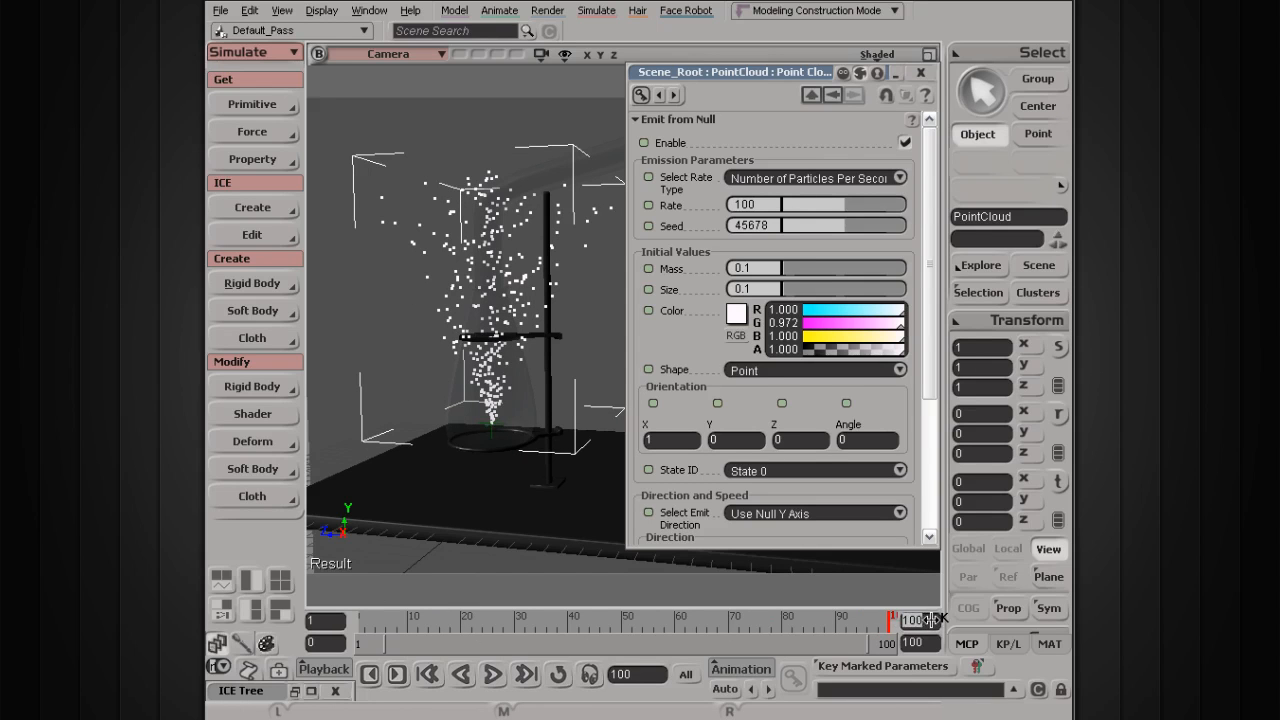
pyautogui.moveTo(931, 620); pyautogui.dragTo(907, 620)
# Step: Set the end frame to 1000, replay, and drag the emission rate to about 193.8
pyautogui.write('0')
pyautogui.press('Return')
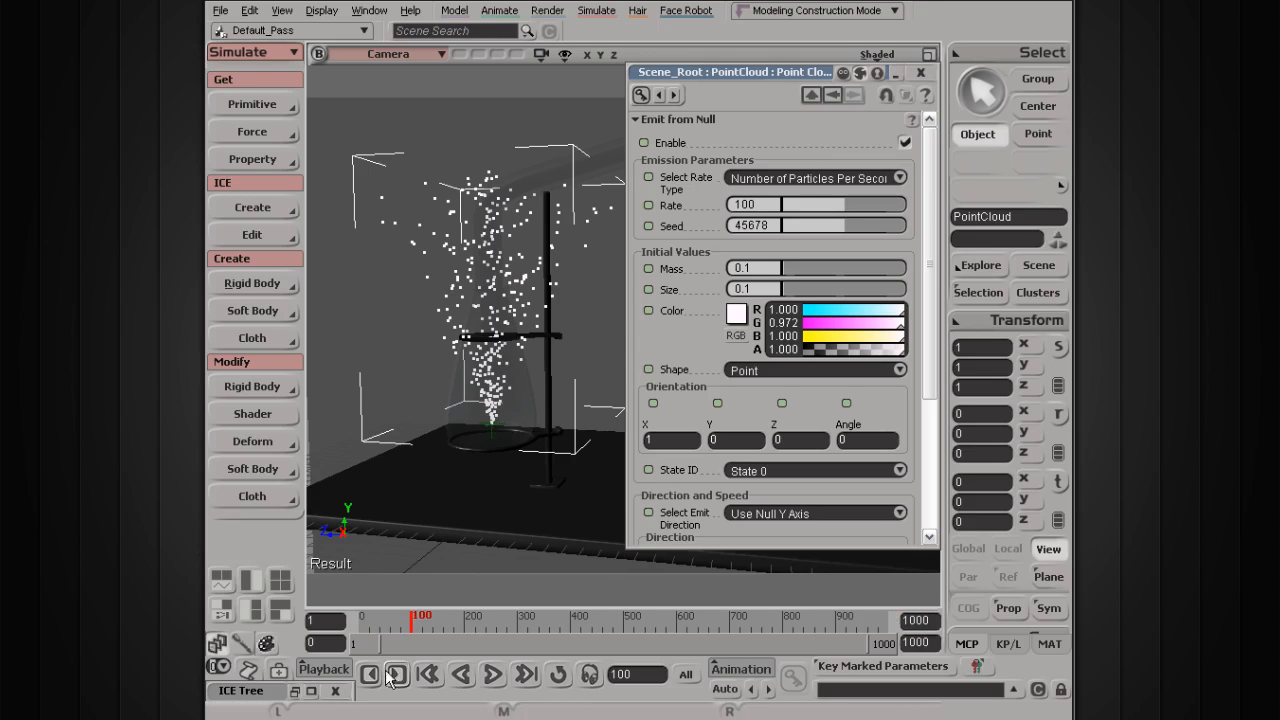
pyautogui.click(491, 675)
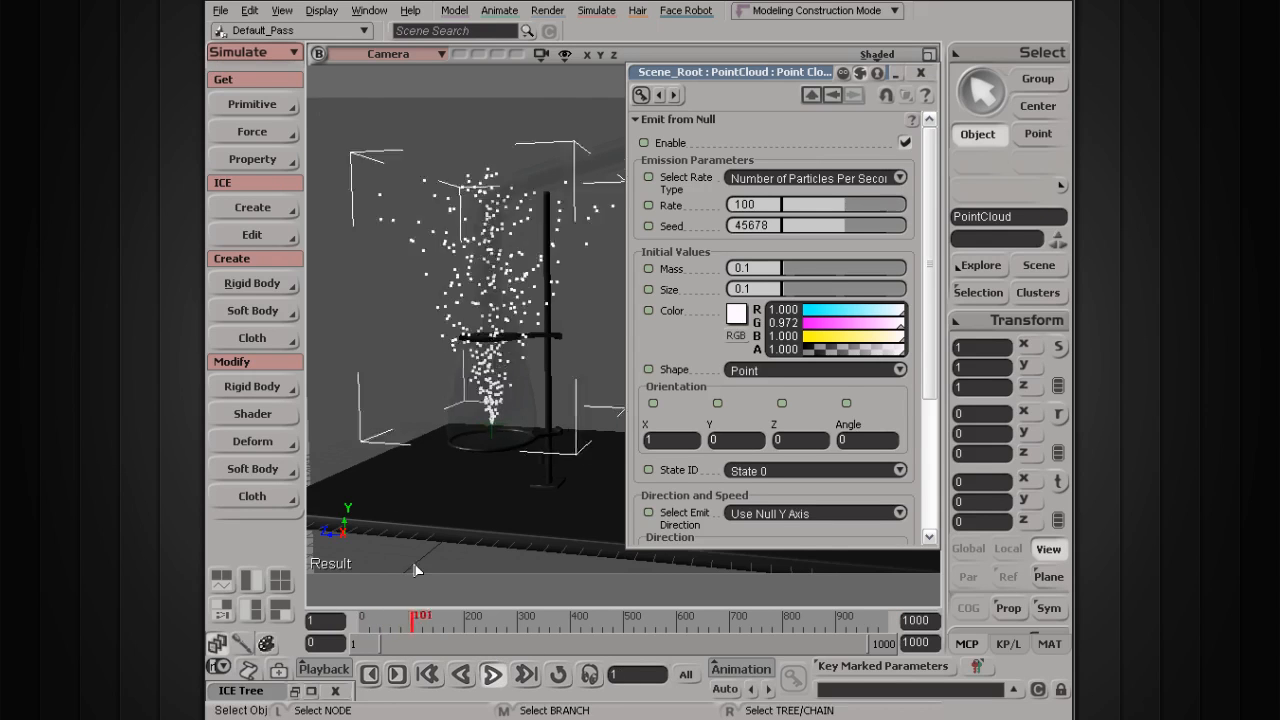
pyautogui.moveTo(719, 77); pyautogui.dragTo(833, 100)
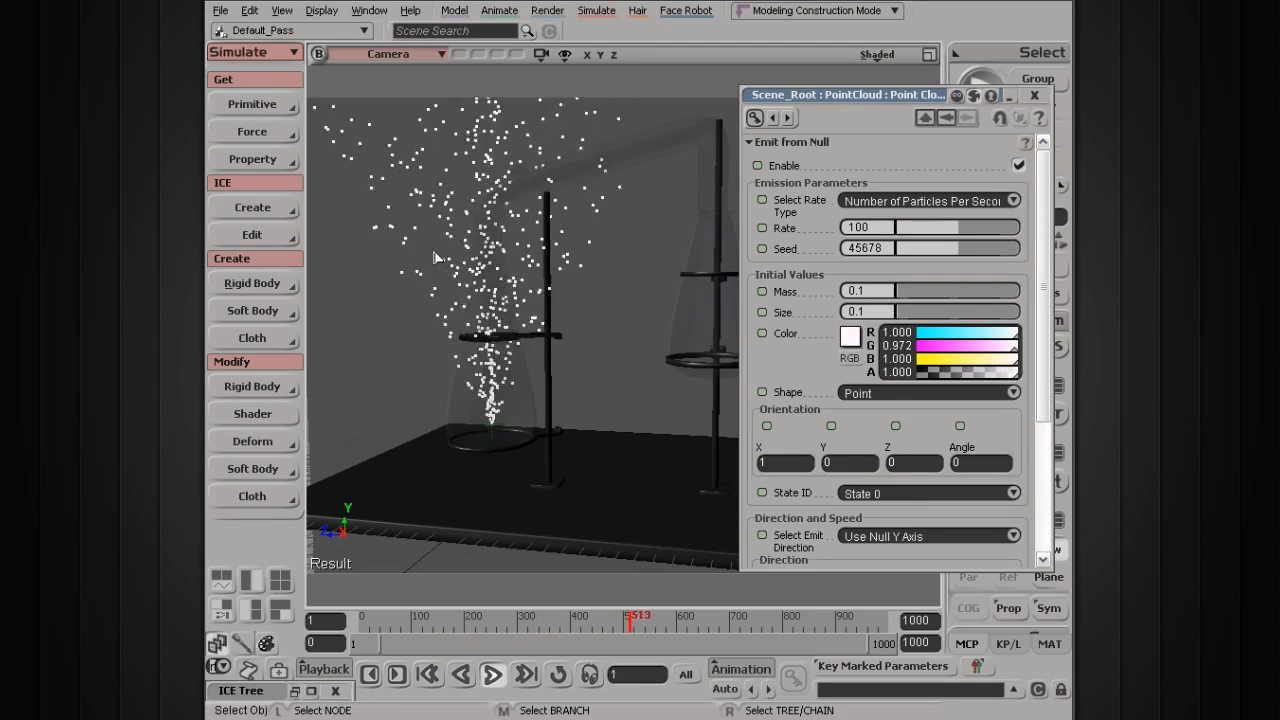
pyautogui.moveTo(938, 228); pyautogui.dragTo(994, 224)
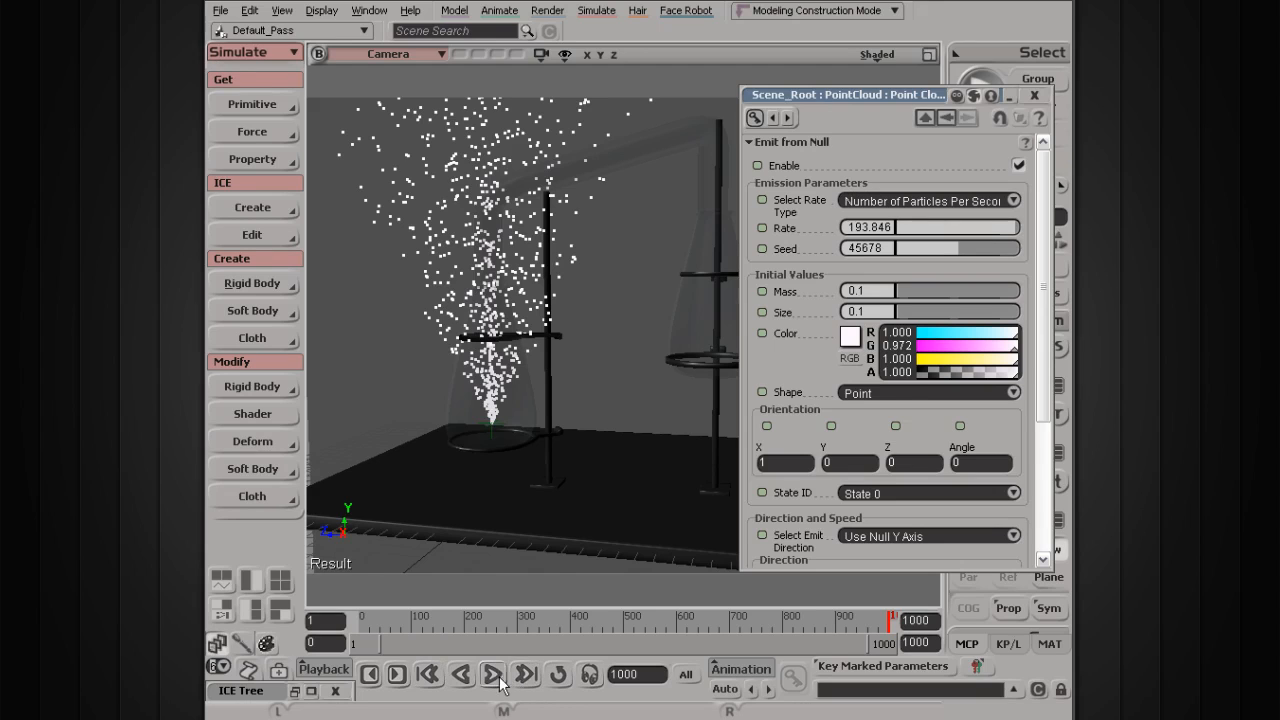
# Step: Extend the timeline to 2000 frames, replay, and drag the emission rate down to about 64.6
pyautogui.write('2')
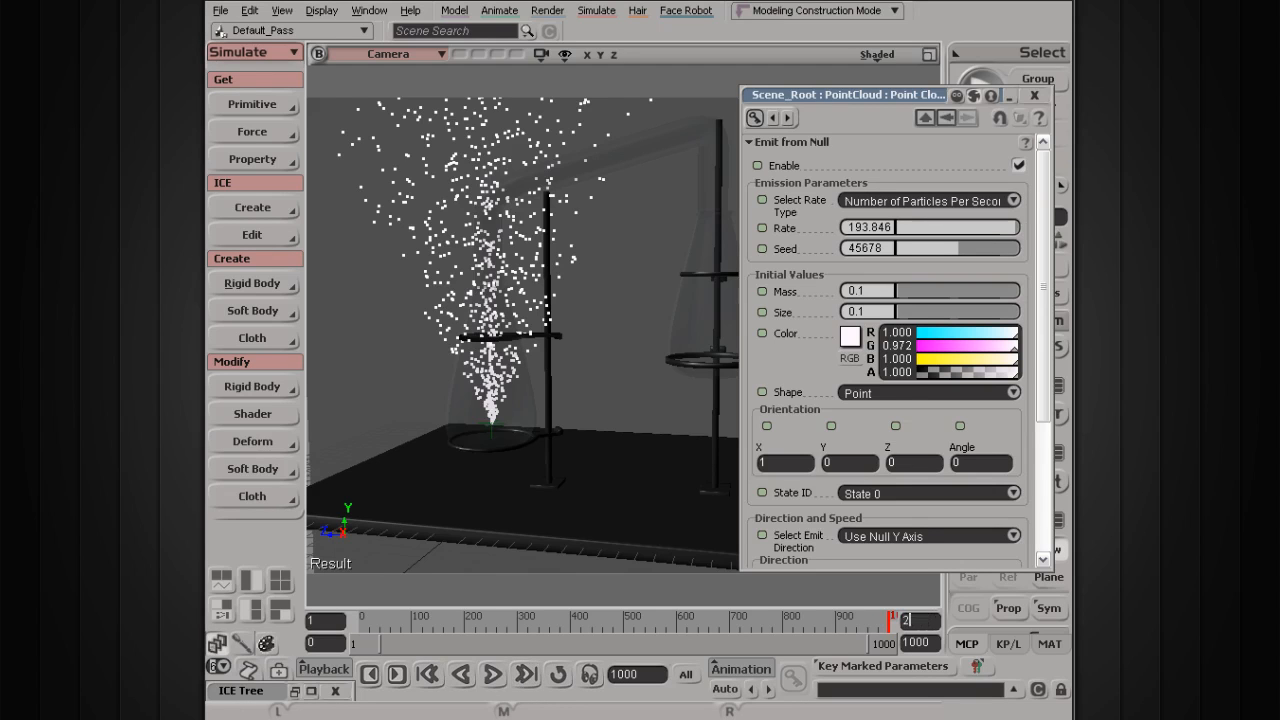
pyautogui.write('000')
pyautogui.press('Return')
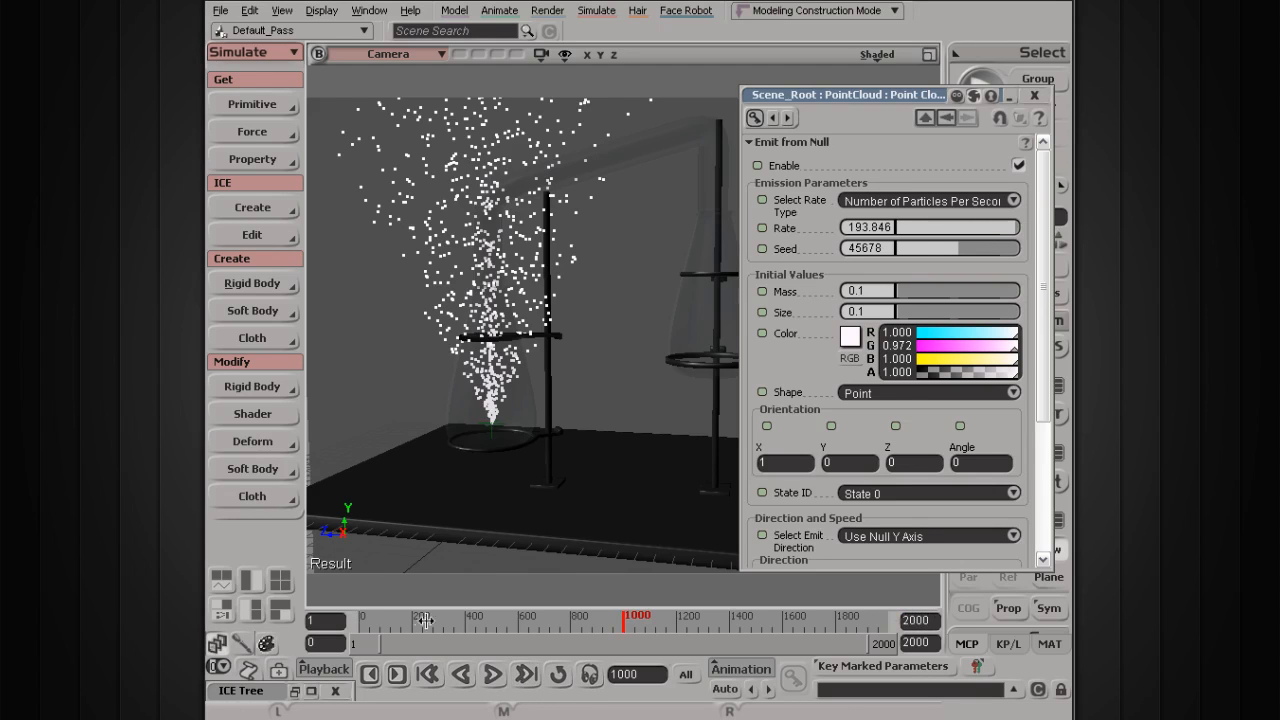
pyautogui.click(493, 675)
pyautogui.moveTo(955, 238)
pyautogui.mouseDown()
pyautogui.moveTo(904, 228)
pyautogui.moveTo(986, 225)
pyautogui.moveTo(894, 236)
pyautogui.moveTo(984, 232)
pyautogui.moveTo(900, 223)
pyautogui.moveTo(991, 229)
pyautogui.moveTo(906, 231)
pyautogui.moveTo(914, 240)
pyautogui.moveTo(996, 223)
pyautogui.moveTo(922, 237)
pyautogui.moveTo(880, 229)
pyautogui.moveTo(963, 228)
pyautogui.moveTo(866, 223)
pyautogui.moveTo(947, 228)
pyautogui.moveTo(862, 235)
pyautogui.moveTo(981, 237)
pyautogui.moveTo(872, 240)
pyautogui.moveTo(937, 232)
pyautogui.mouseUp()
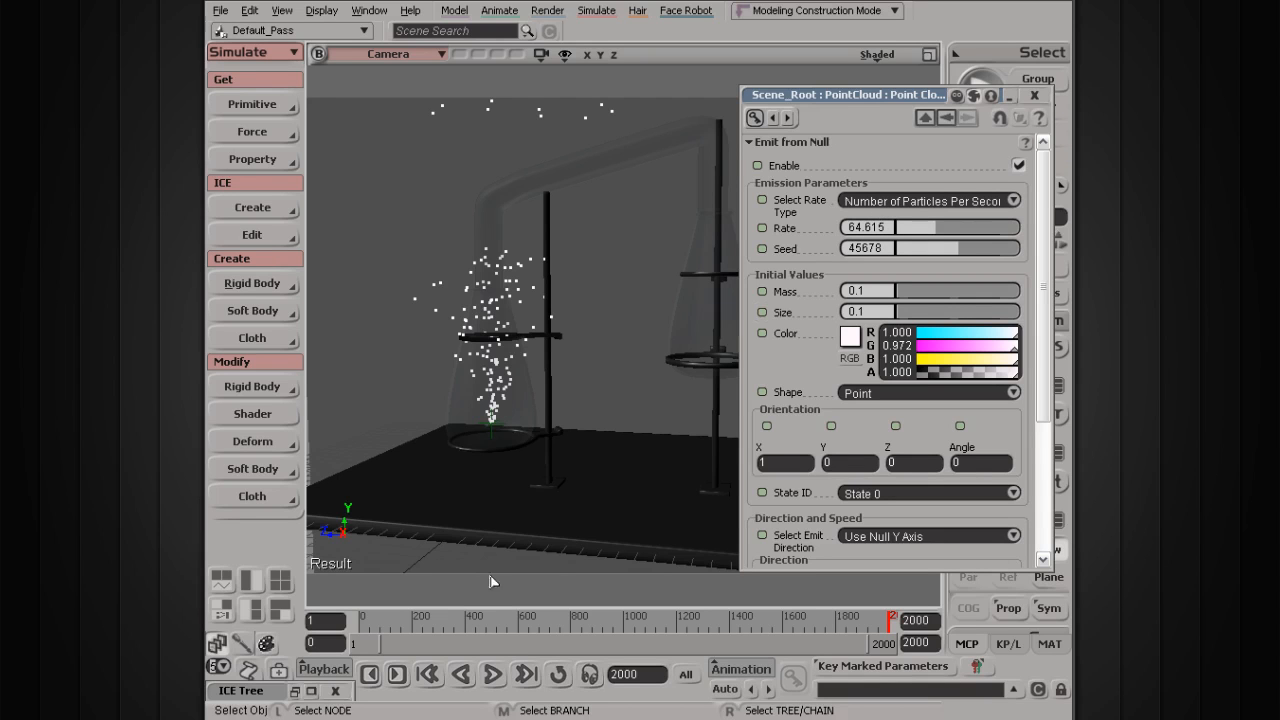
# Step: Replay while sweeping the emission rate up and down, leaving it at 200 per second
pyautogui.click(492, 674)
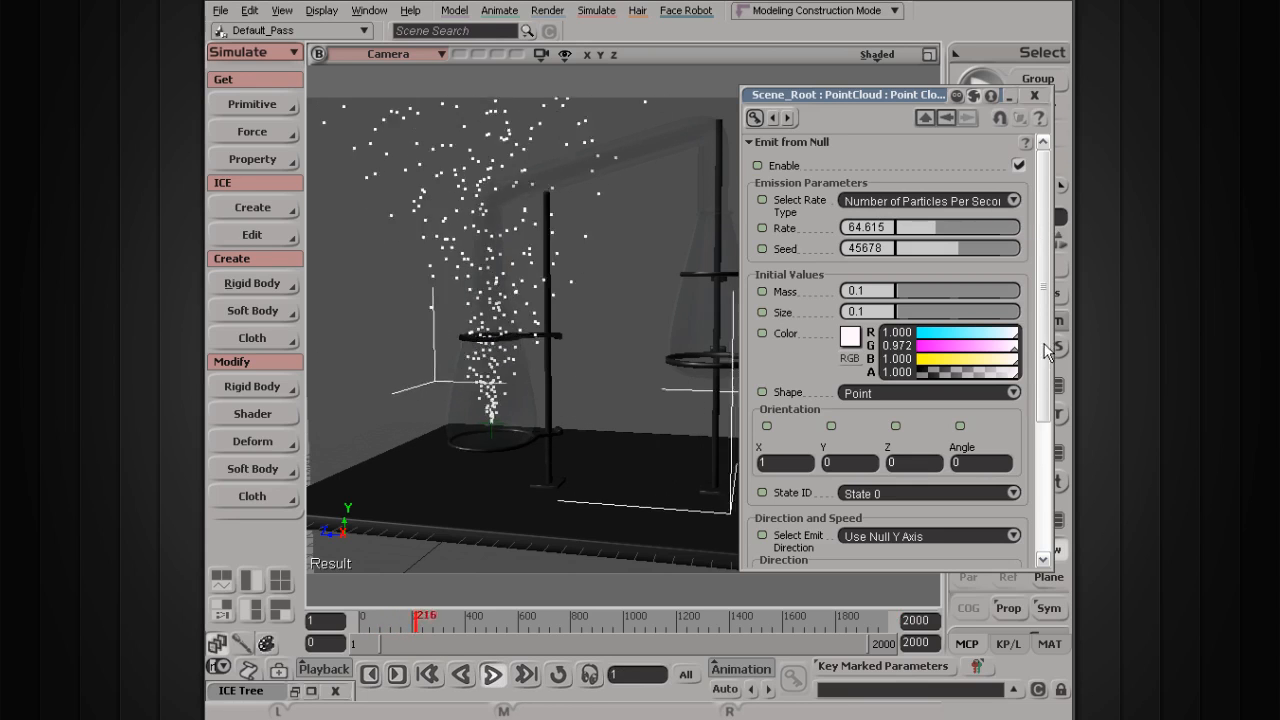
pyautogui.moveTo(930, 233); pyautogui.dragTo(919, 232)
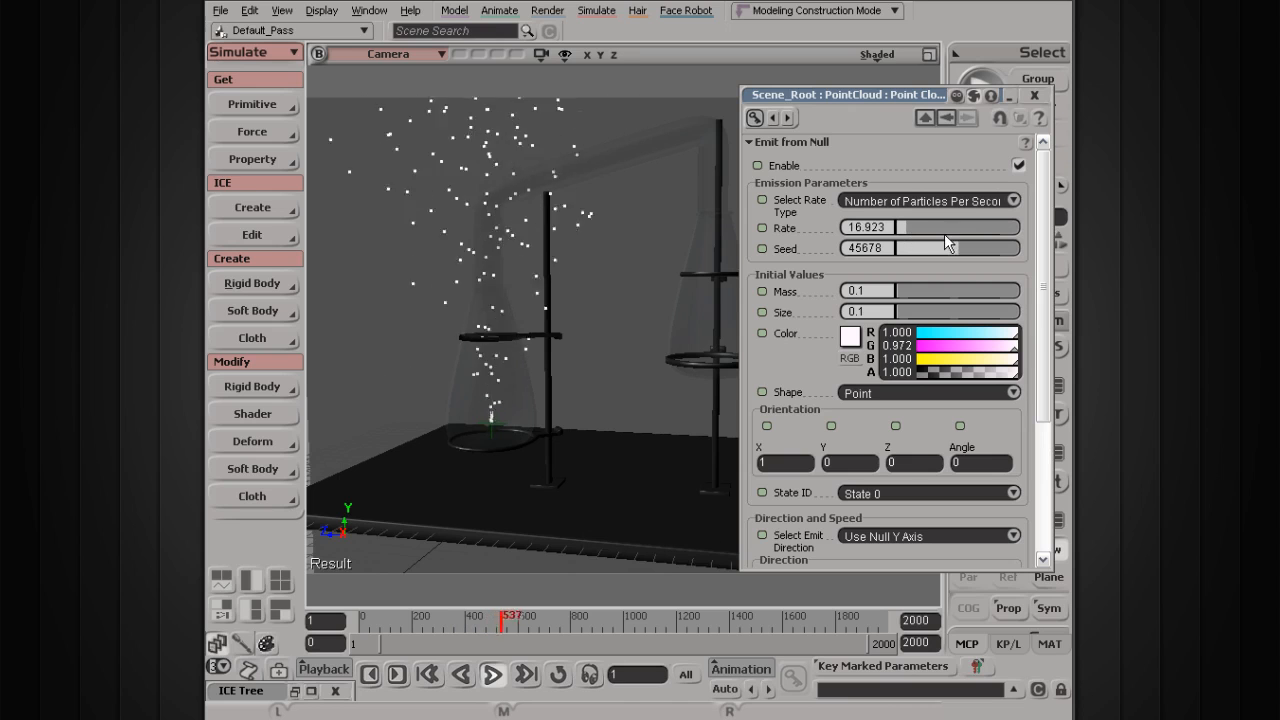
pyautogui.moveTo(977, 222); pyautogui.dragTo(1041, 227)
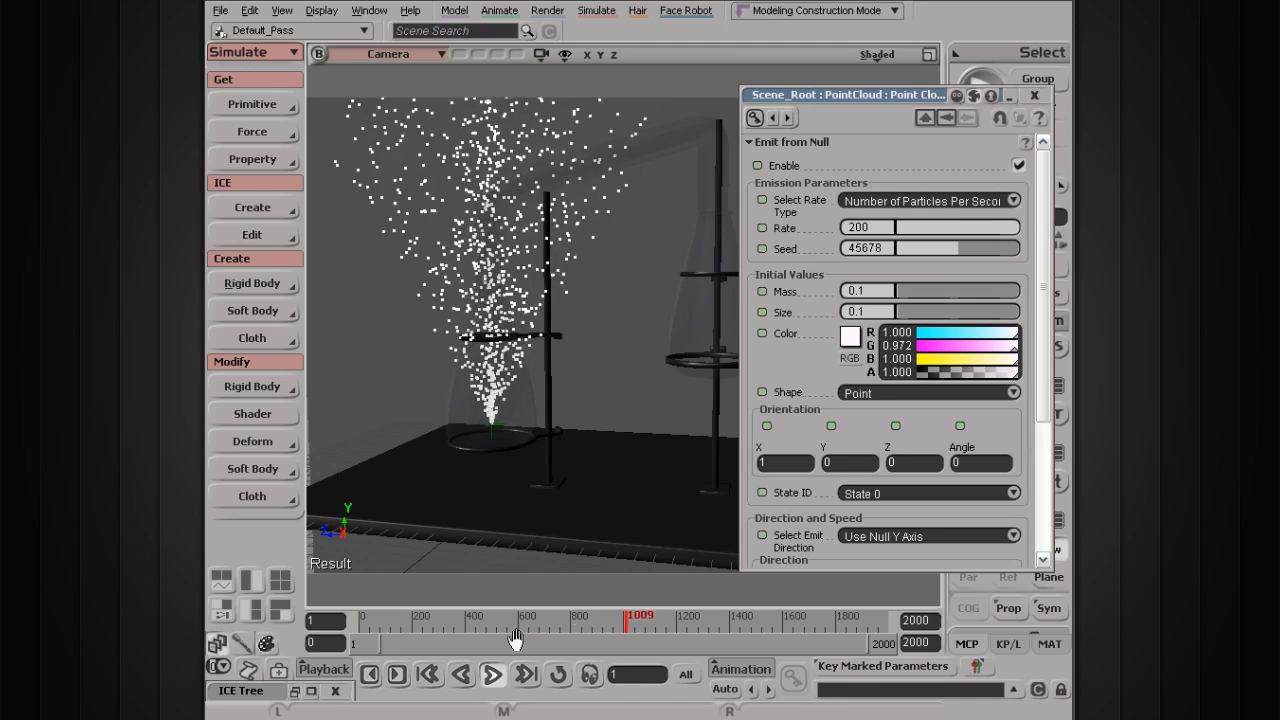
pyautogui.click(497, 677)
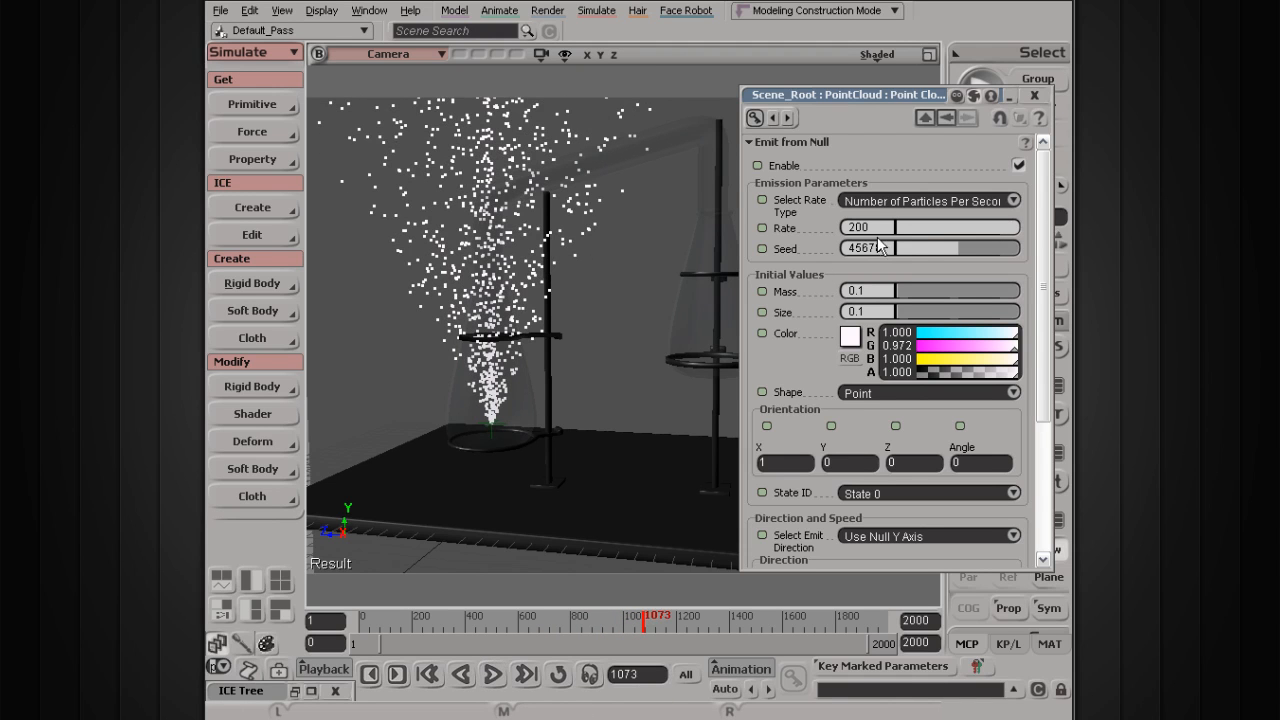
pyautogui.click(493, 675)
pyautogui.click(927, 227)
pyautogui.moveTo(927, 227); pyautogui.dragTo(1058, 225)
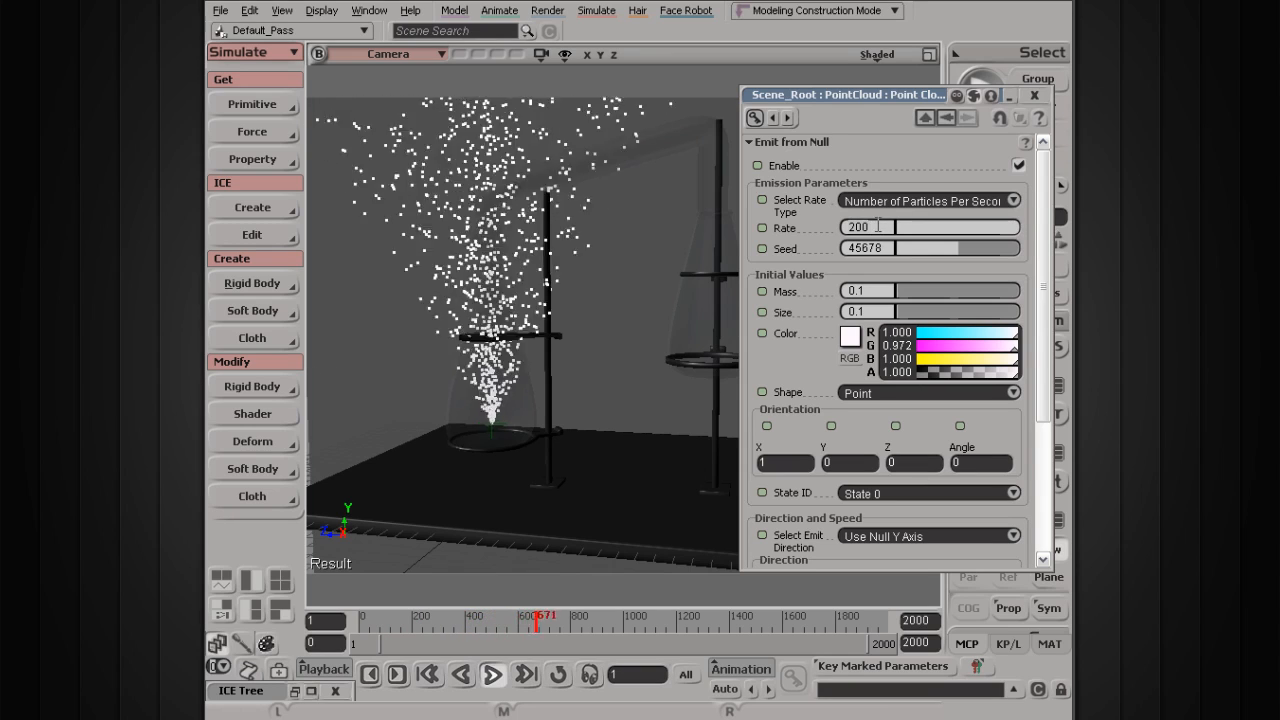
# Step: Raise the emission rate to 600, then drag it higher to about 831
pyautogui.press('BackSpace')
pyautogui.press('BackSpace')
pyautogui.press('BackSpace')
pyautogui.write('600')
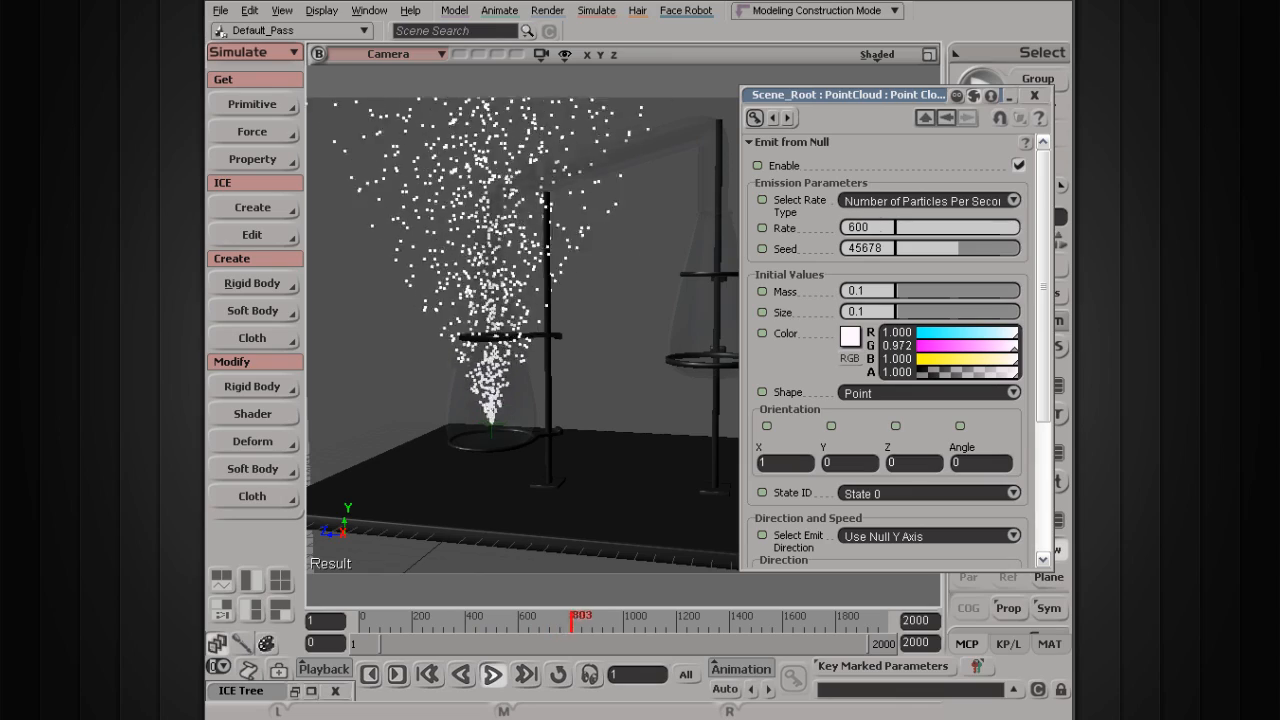
pyautogui.press('Return')
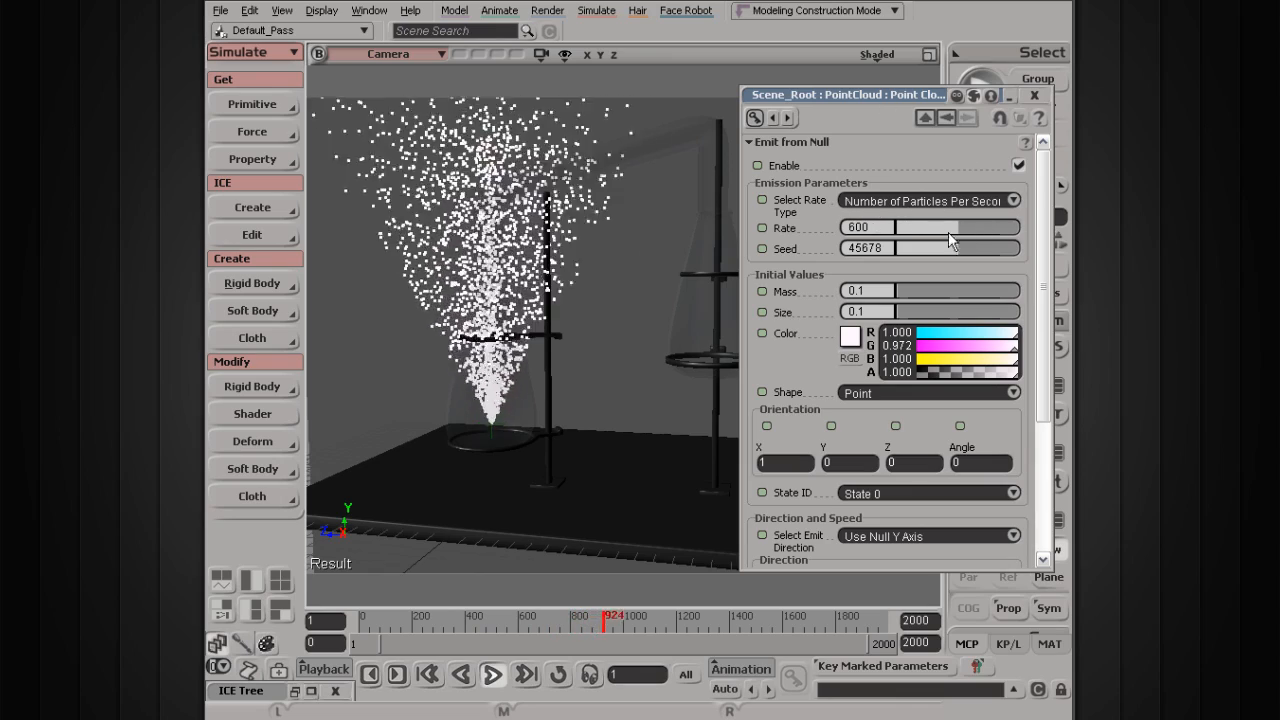
pyautogui.moveTo(956, 223); pyautogui.dragTo(910, 231)
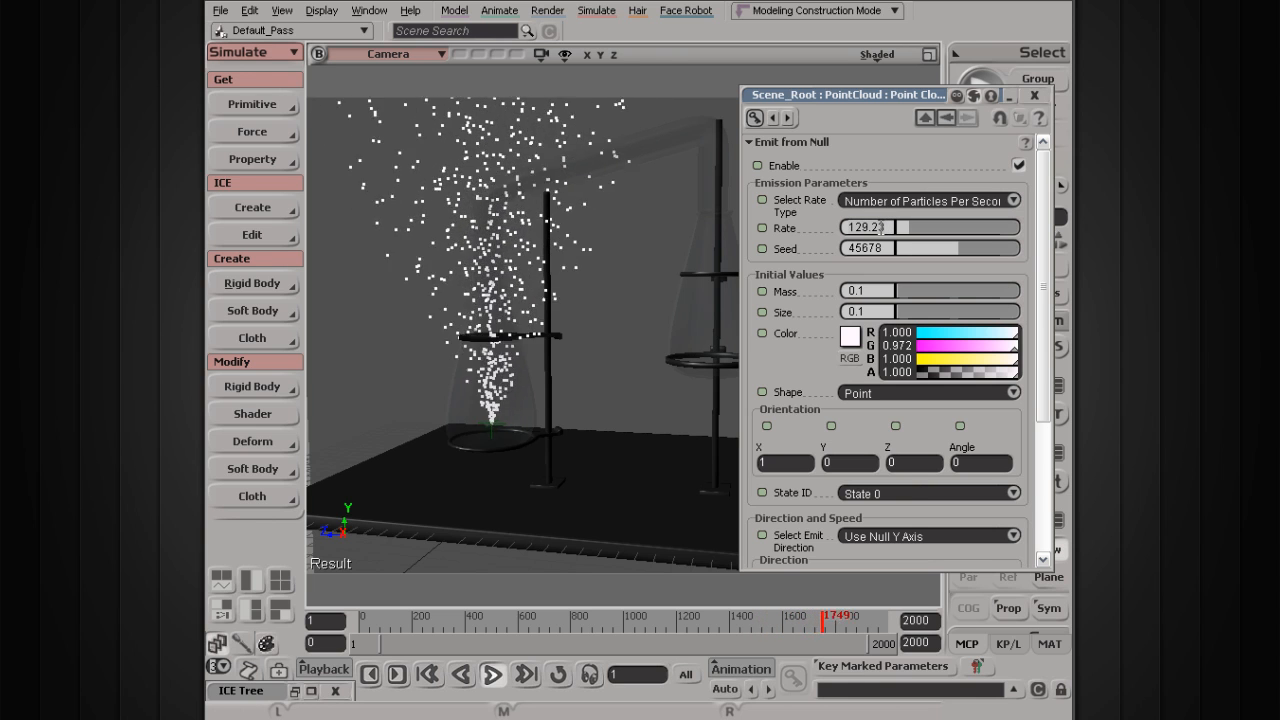
# Step: Set the emission rate to 50, pause playback at frame 82, and lower the particle colour's red
pyautogui.doubleClick(881, 227)
pyautogui.write('50')
pyautogui.press('Return')
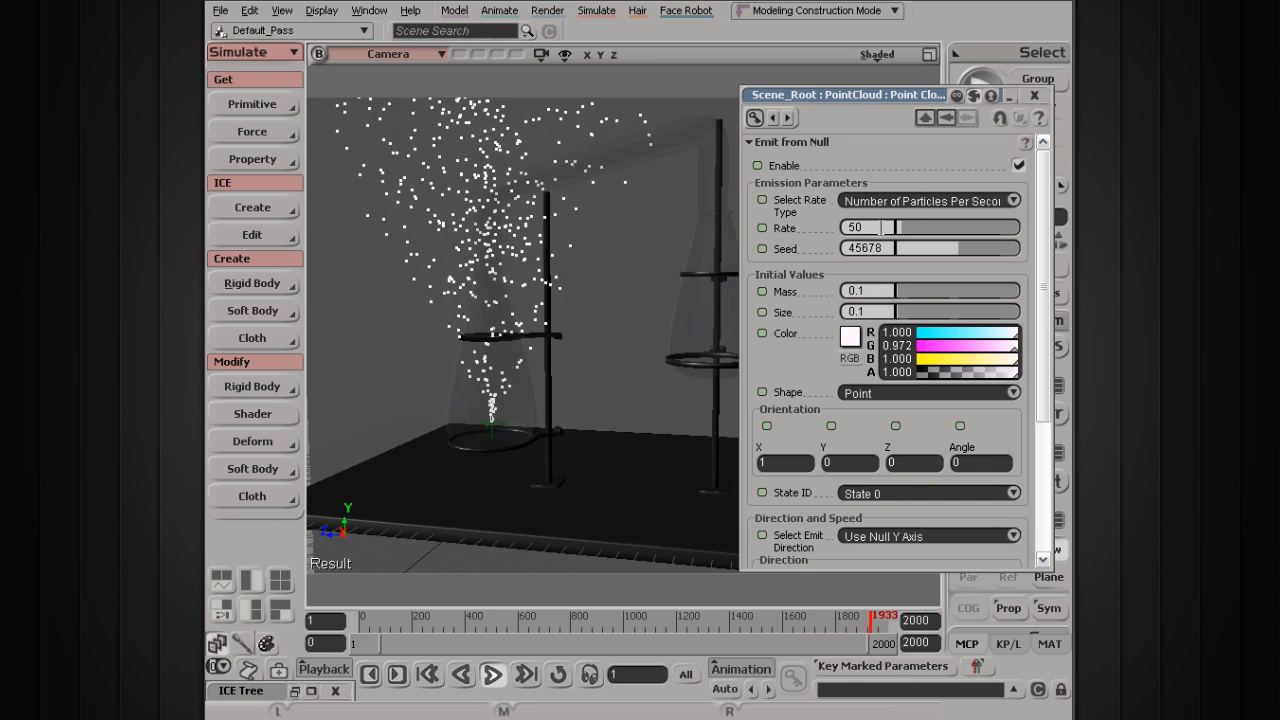
pyautogui.click(492, 677)
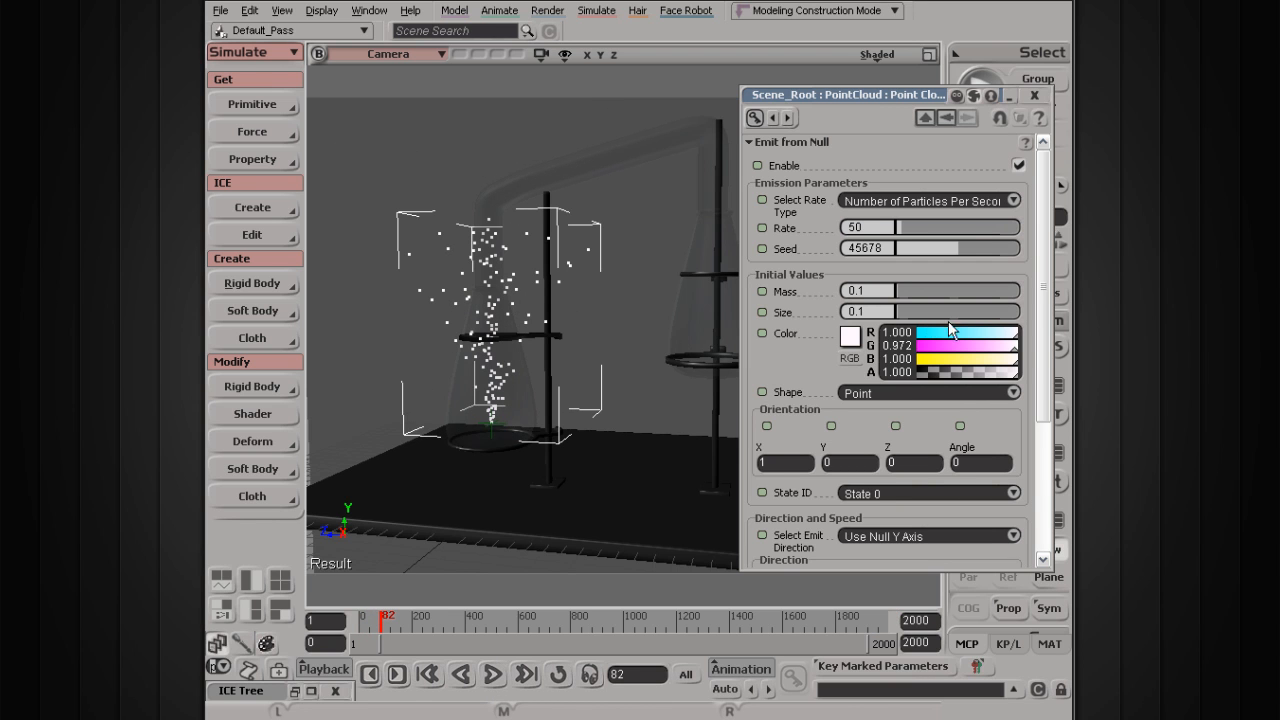
pyautogui.moveTo(1014, 339); pyautogui.dragTo(1012, 361)
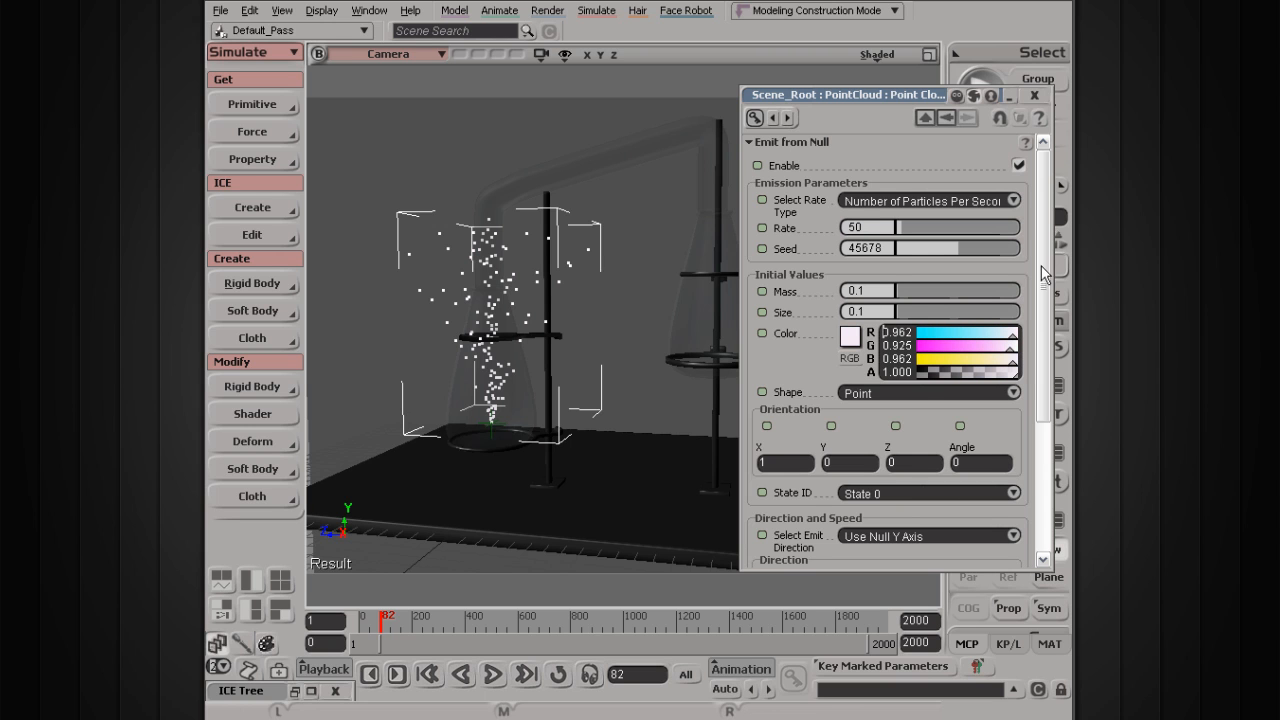
# Step: Enlarge the Emit from Null page to show Speed, set Speed to about 7.08, and close it
pyautogui.moveTo(853, 99); pyautogui.dragTo(713, 77)
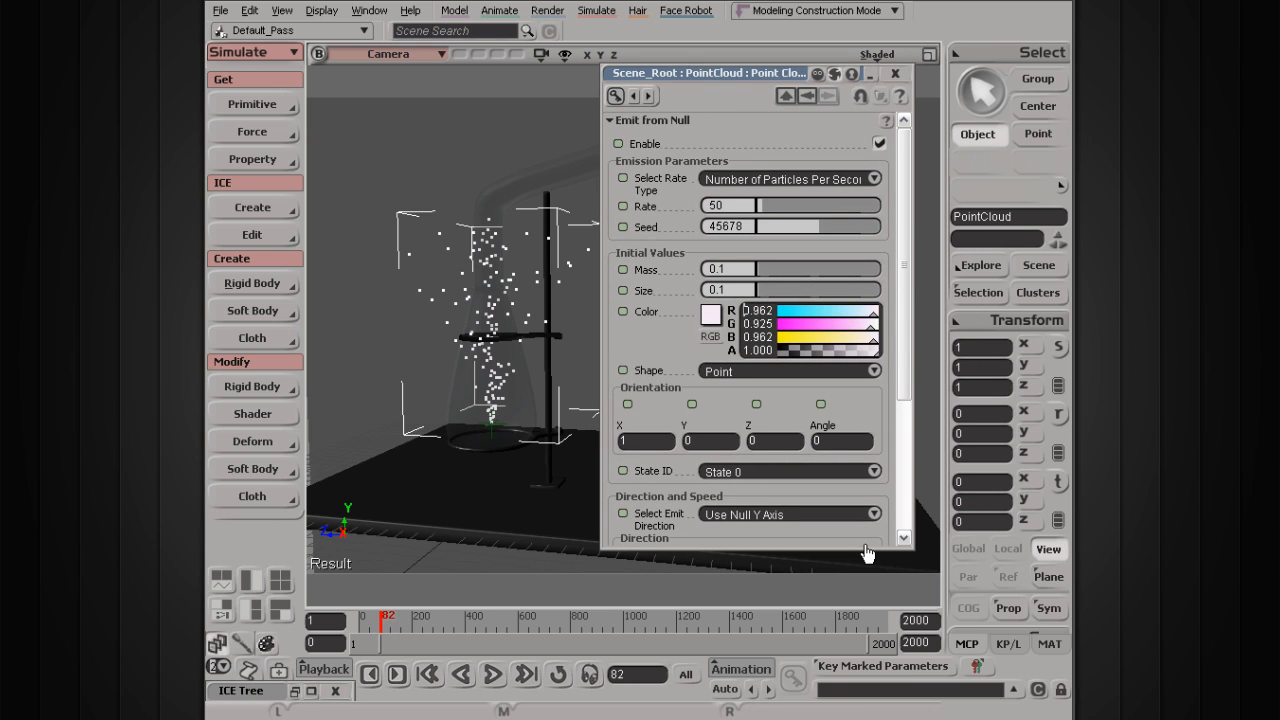
pyautogui.moveTo(865, 552); pyautogui.dragTo(865, 719)
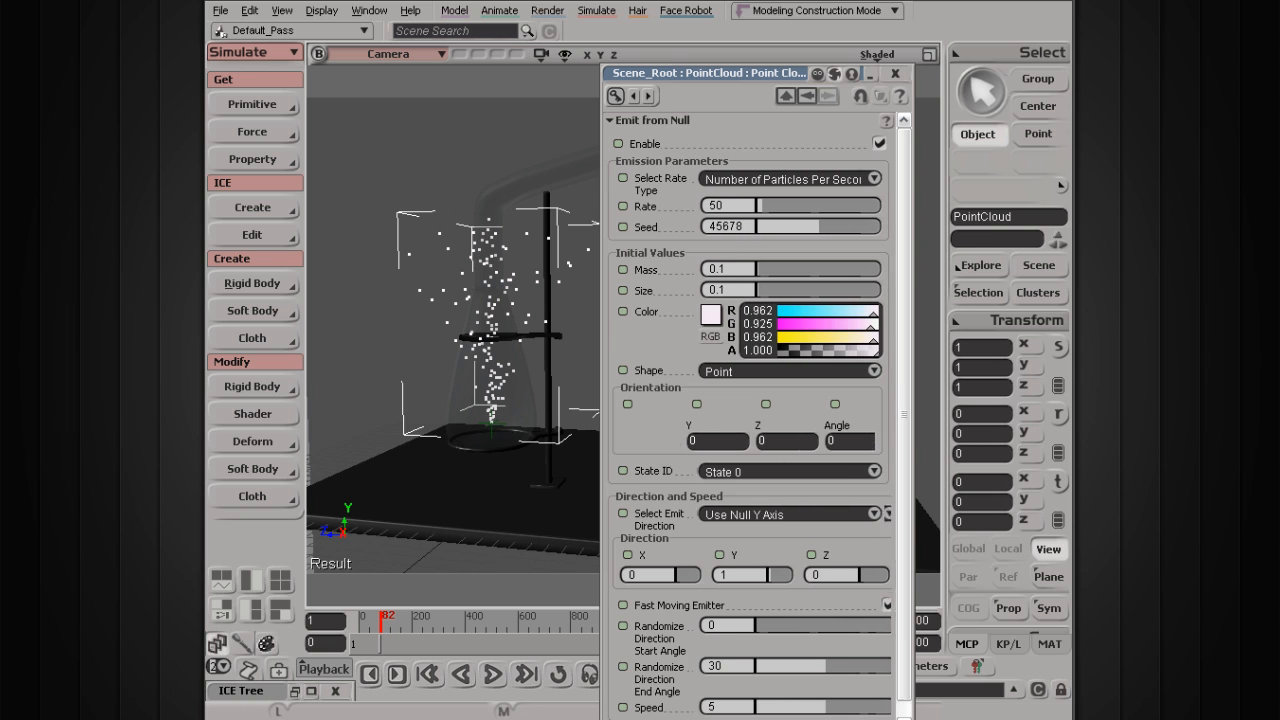
pyautogui.moveTo(749, 75); pyautogui.dragTo(810, 17)
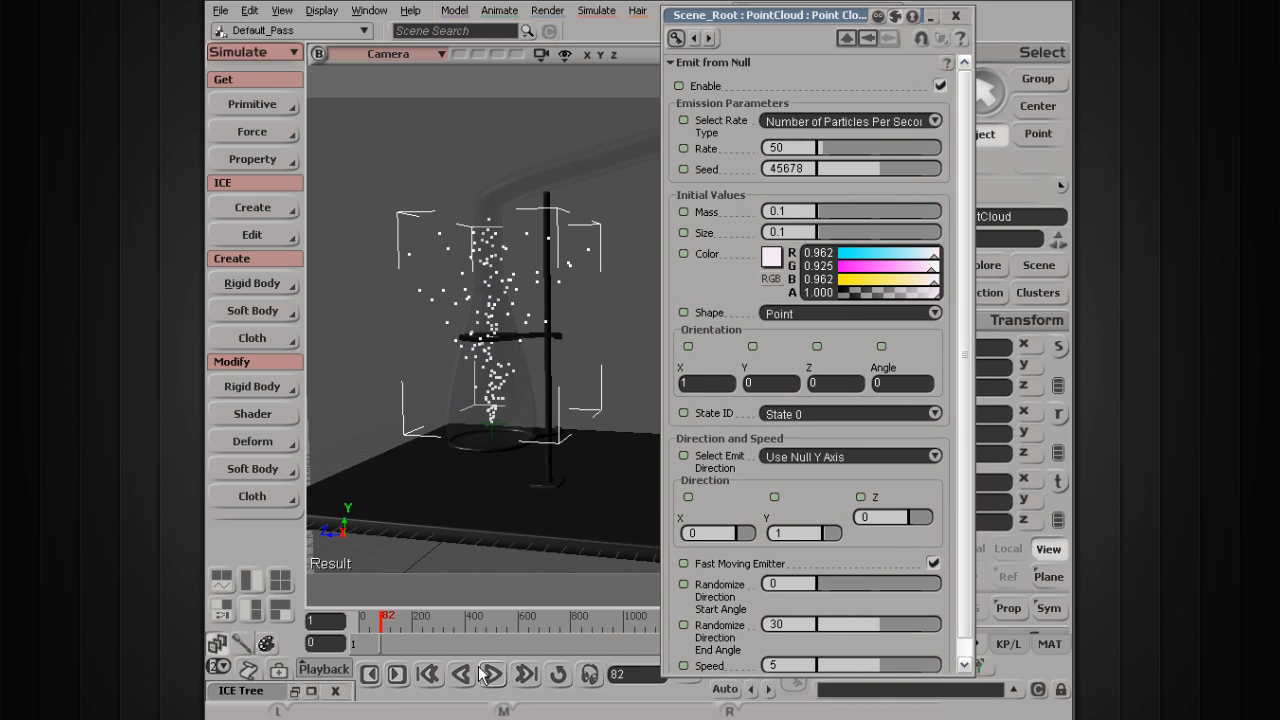
pyautogui.moveTo(915, 660)
pyautogui.mouseDown()
pyautogui.moveTo(832, 662)
pyautogui.moveTo(919, 676)
pyautogui.moveTo(893, 663)
pyautogui.moveTo(906, 667)
pyautogui.mouseUp()
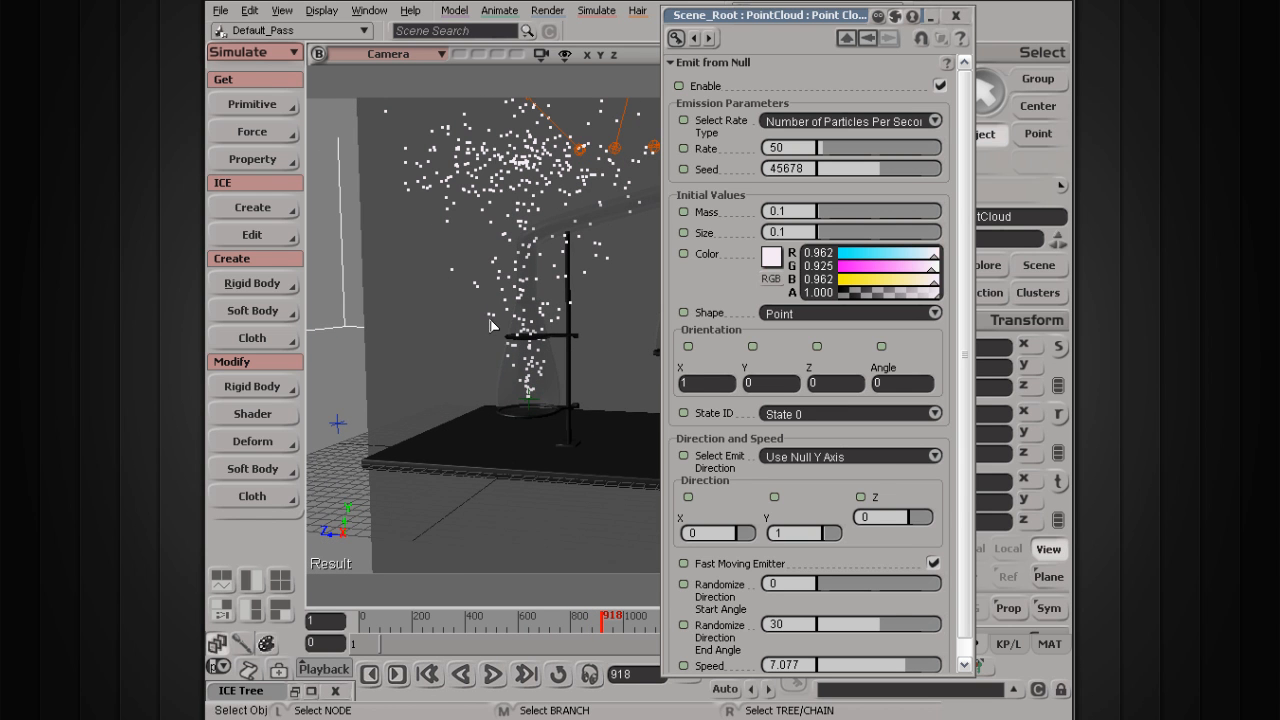
pyautogui.click(956, 15)
# Step: Orbit, pan and zoom the viewport in close on the left flask
pyautogui.moveTo(538, 275); pyautogui.dragTo(555, 345, button='right')
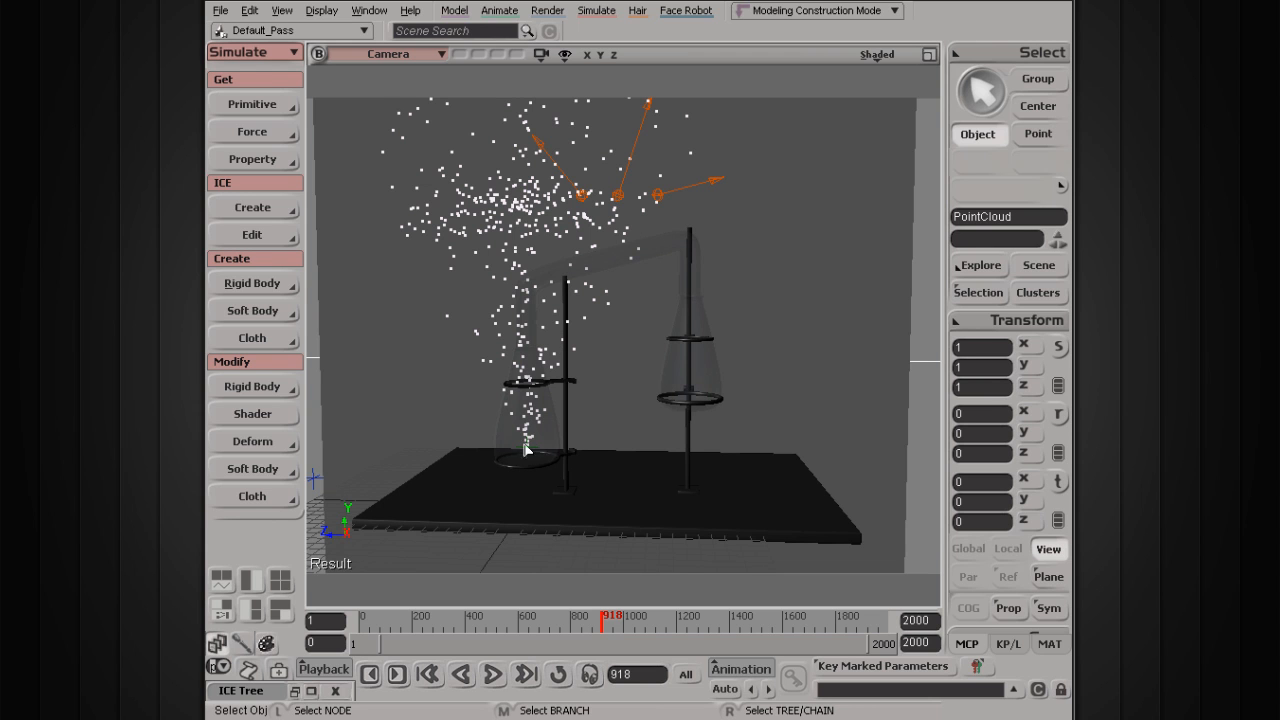
pyautogui.scroll(5, 557, 397)
pyautogui.scroll(-2, 550, 398)
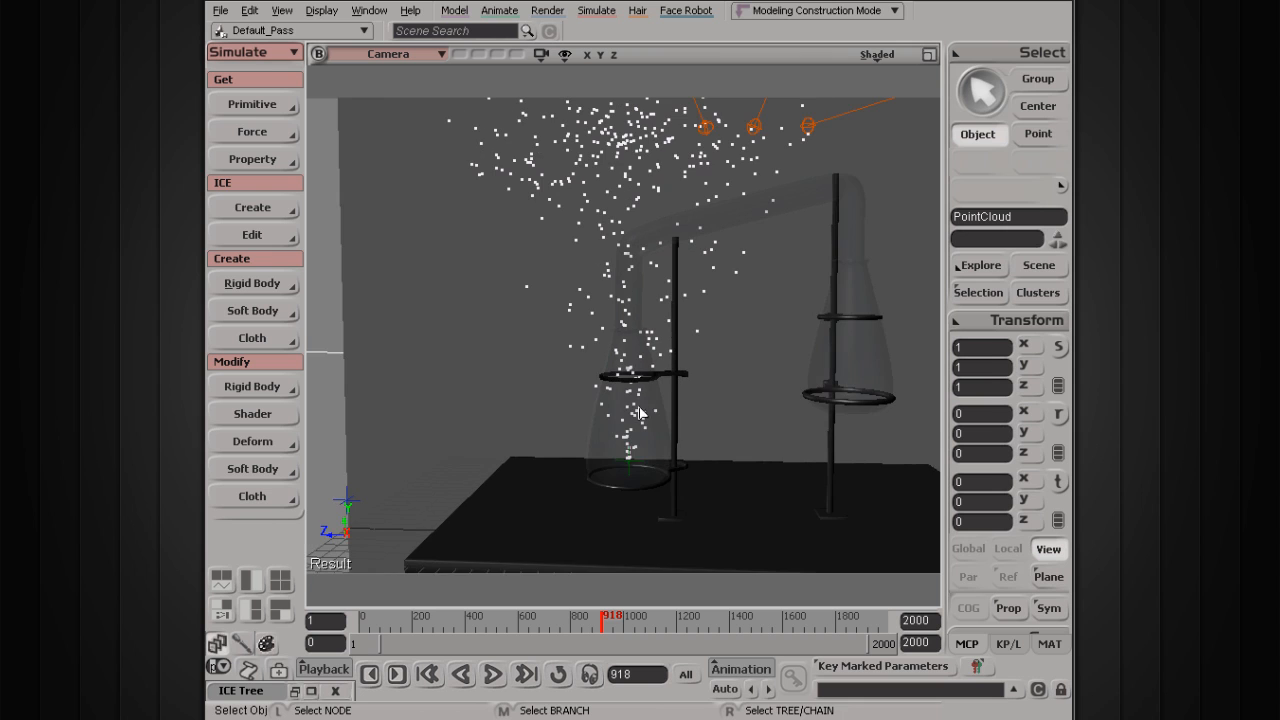
pyautogui.moveTo(675, 437); pyautogui.dragTo(606, 447, button='middle')
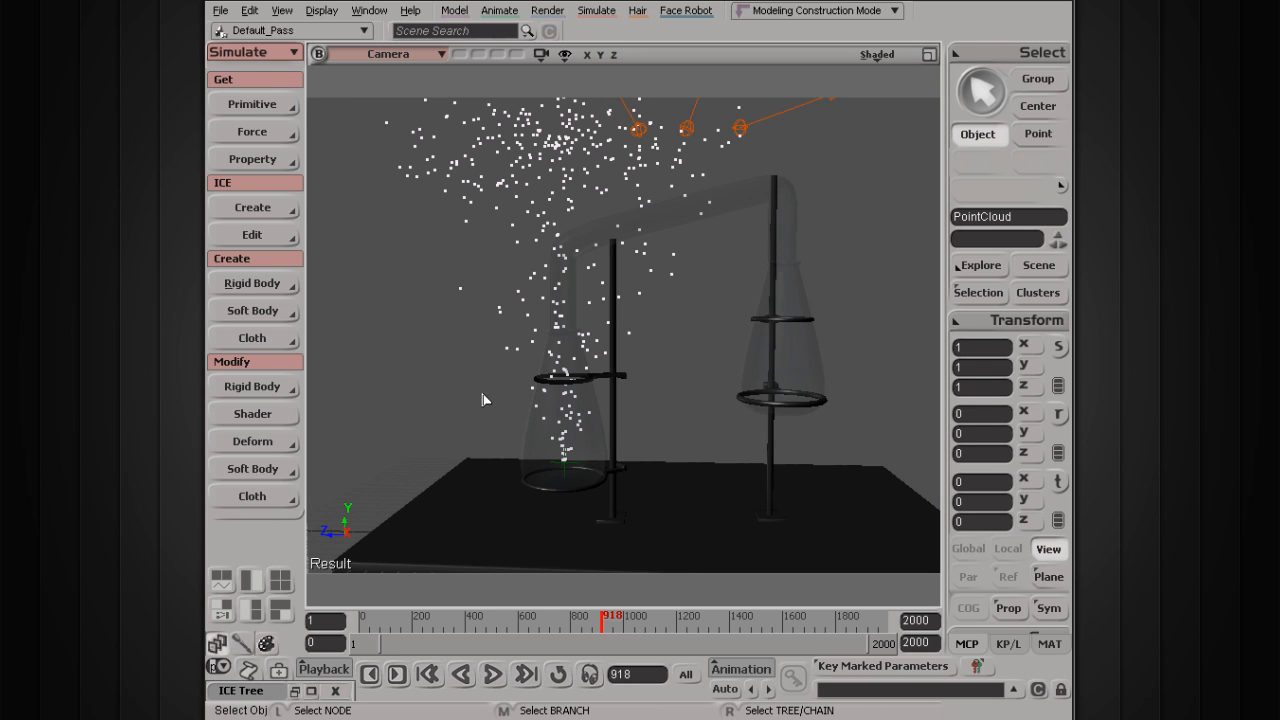
pyautogui.press('s')
pyautogui.moveTo(471, 449); pyautogui.dragTo(523, 380)
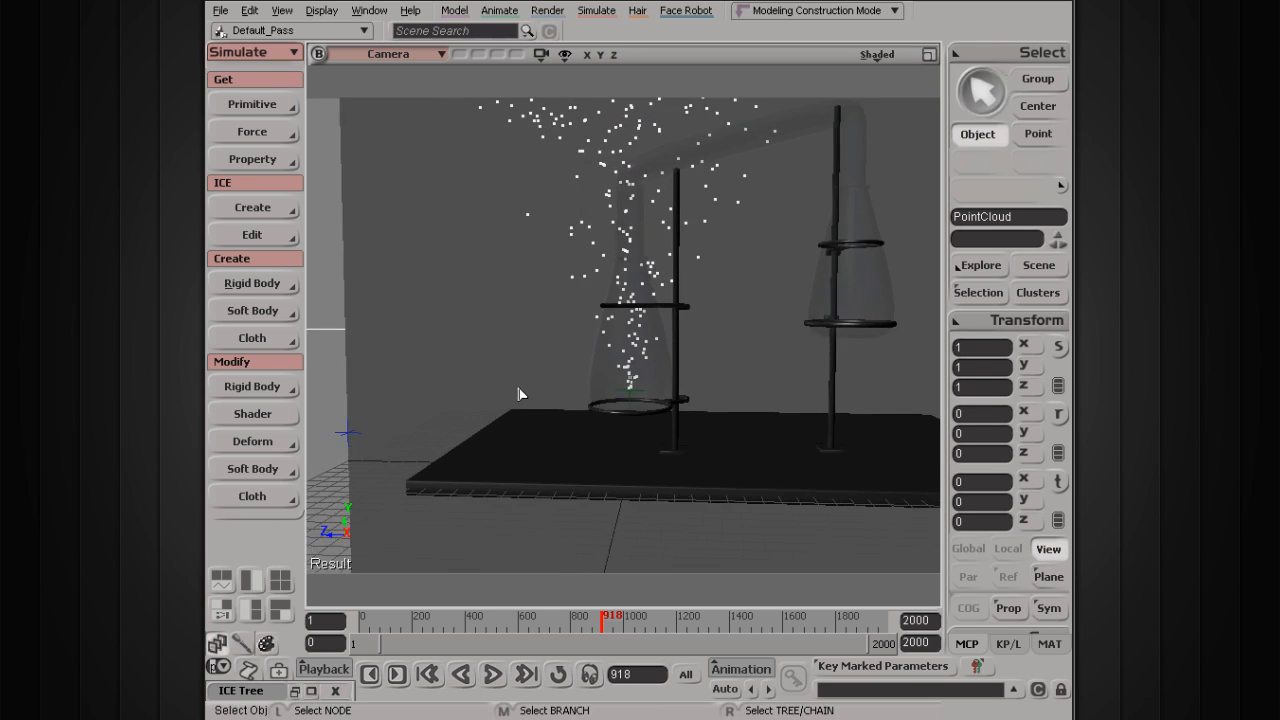
pyautogui.scroll(5, 520, 394)
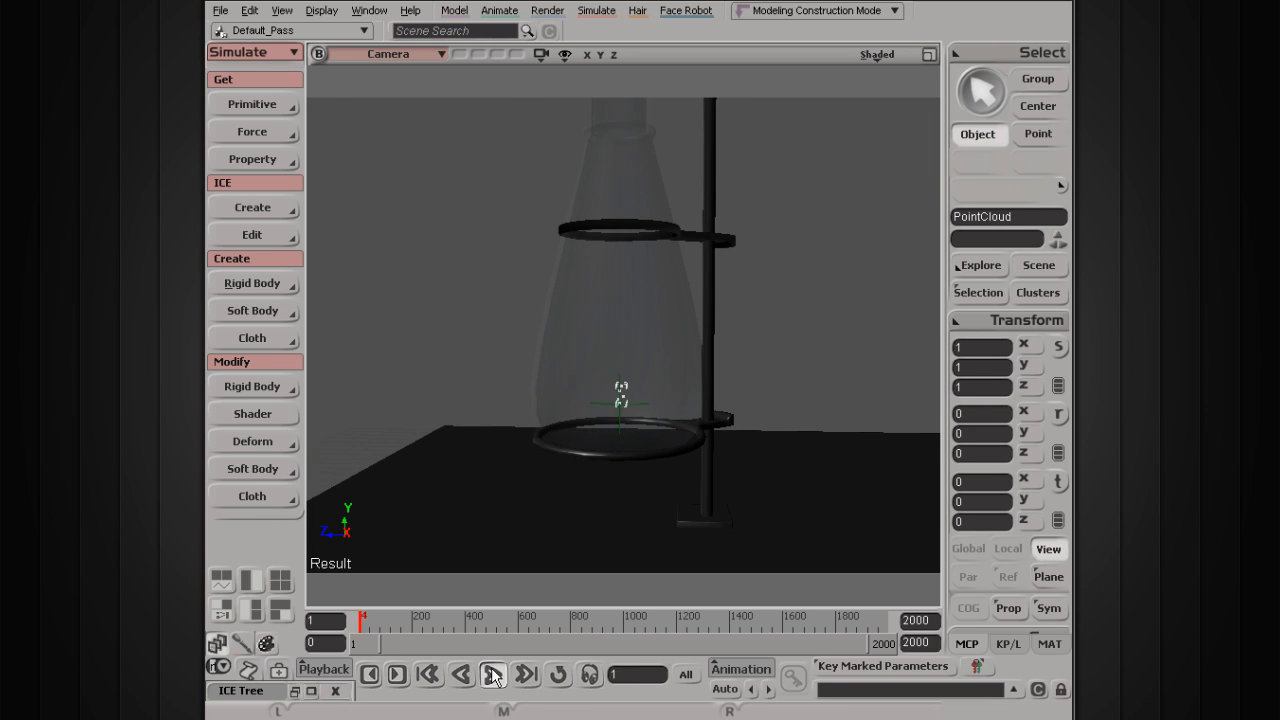
# Step: Play the particle simulation and zoom in on the sparse stream rising from the flask
pyautogui.click(493, 675)
pyautogui.press('r')
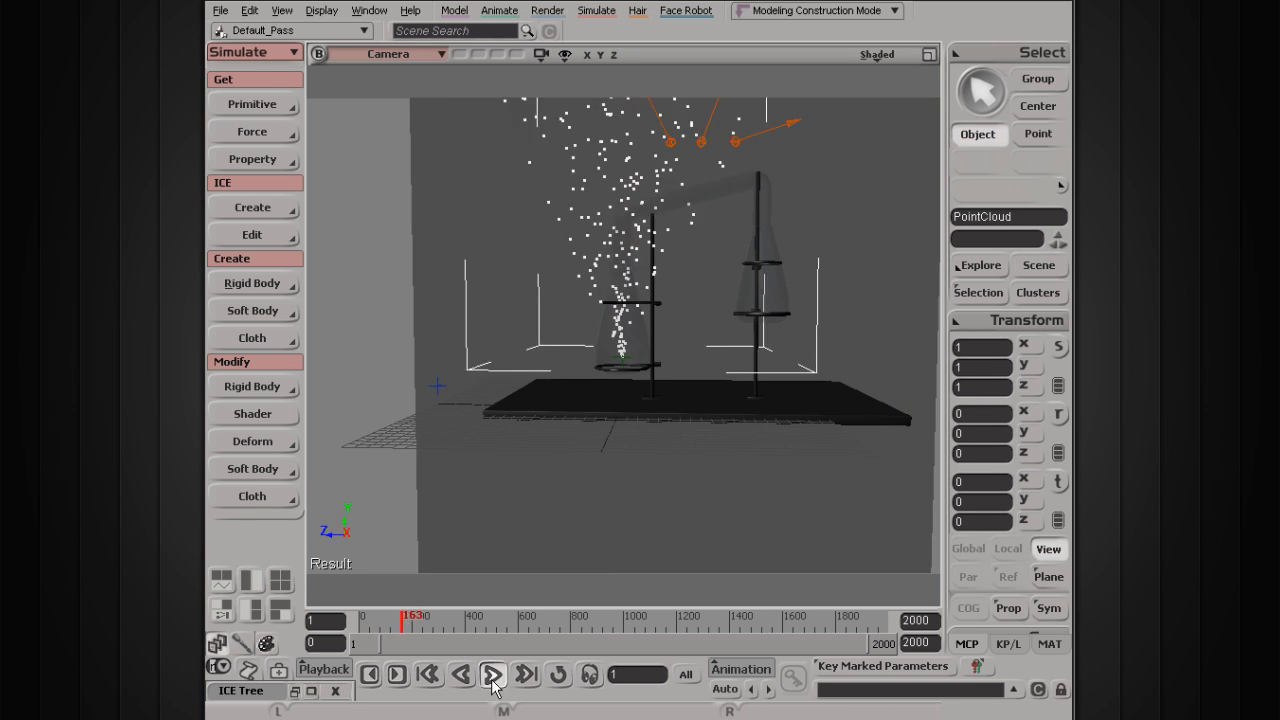
pyautogui.scroll(2, 561, 422)
pyautogui.scroll(2, 561, 422)
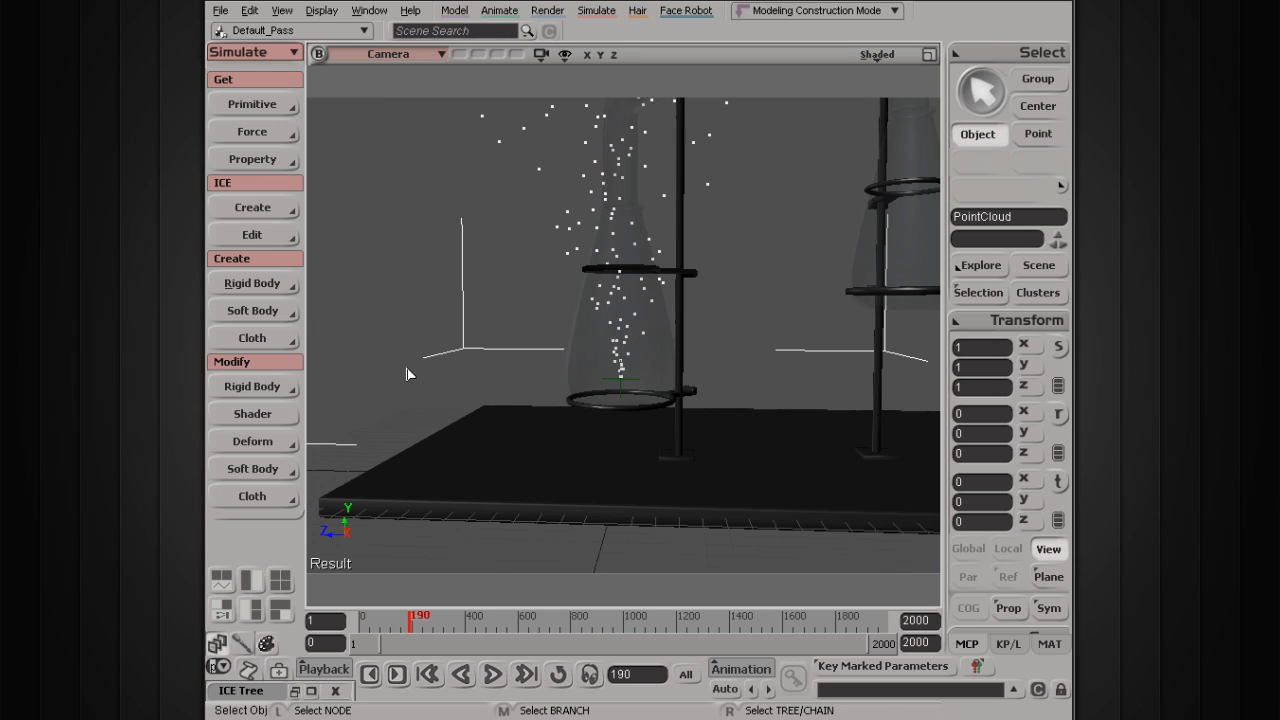
# Step: In the ICE Tree's Emit from Null, set Randomize Direction End Angle to 180, then replay from frame 1
pyautogui.click(294, 691)
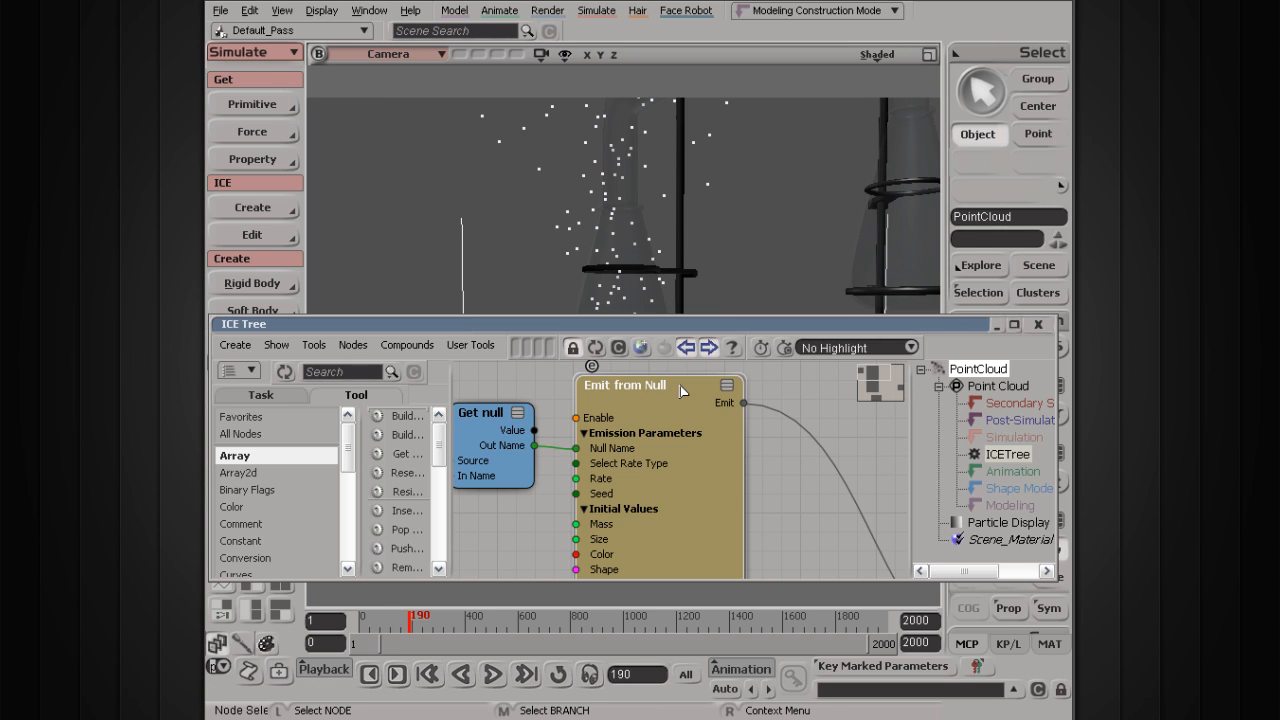
pyautogui.doubleClick(674, 395)
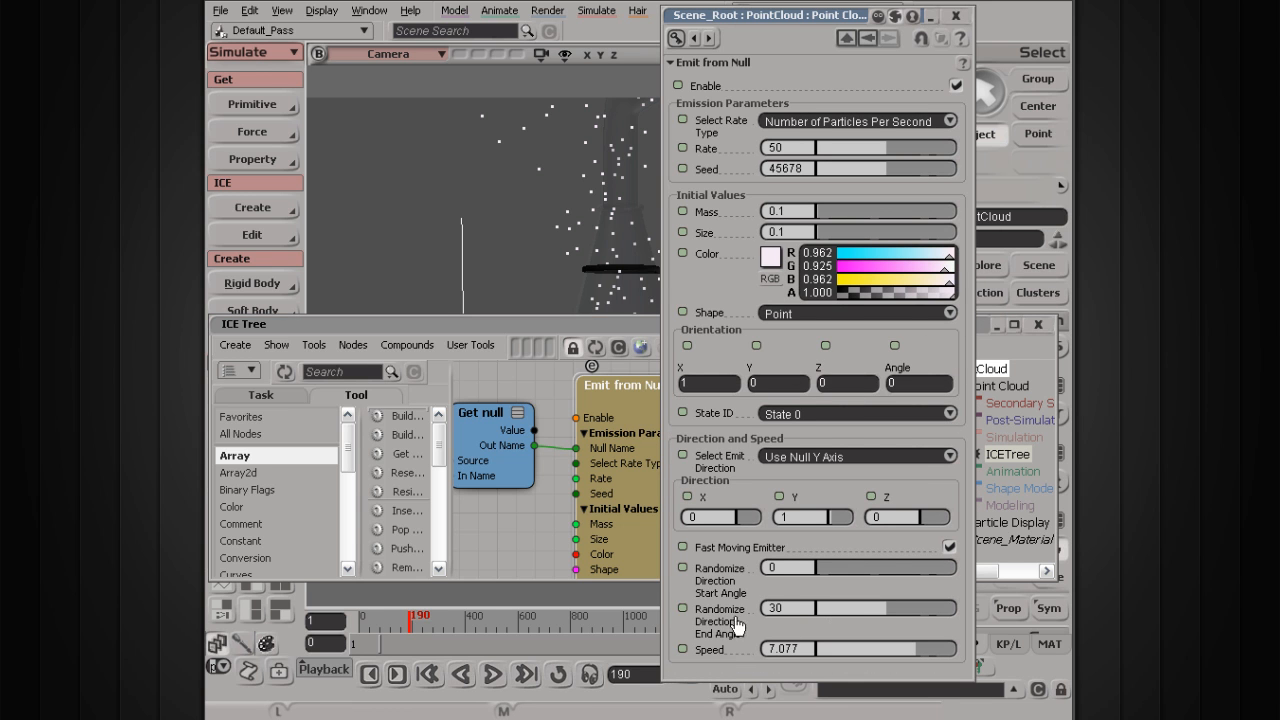
pyautogui.moveTo(904, 618); pyautogui.dragTo(912, 620)
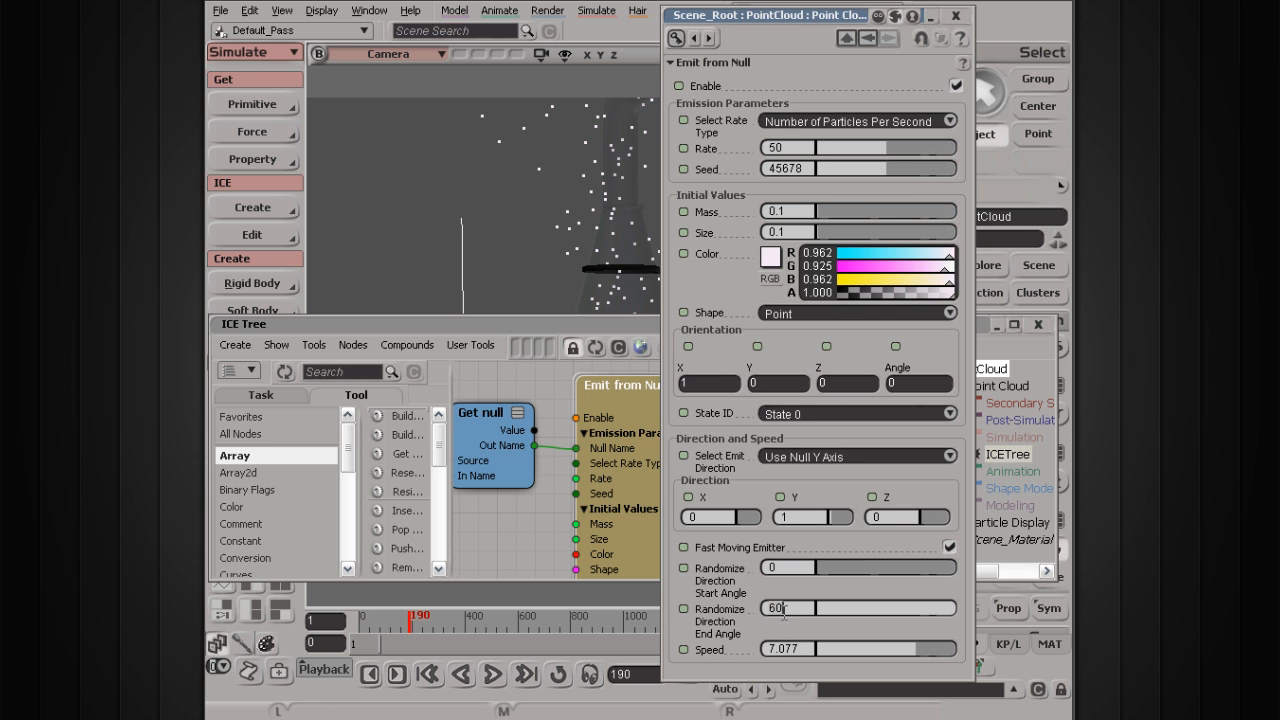
pyautogui.press('Return')
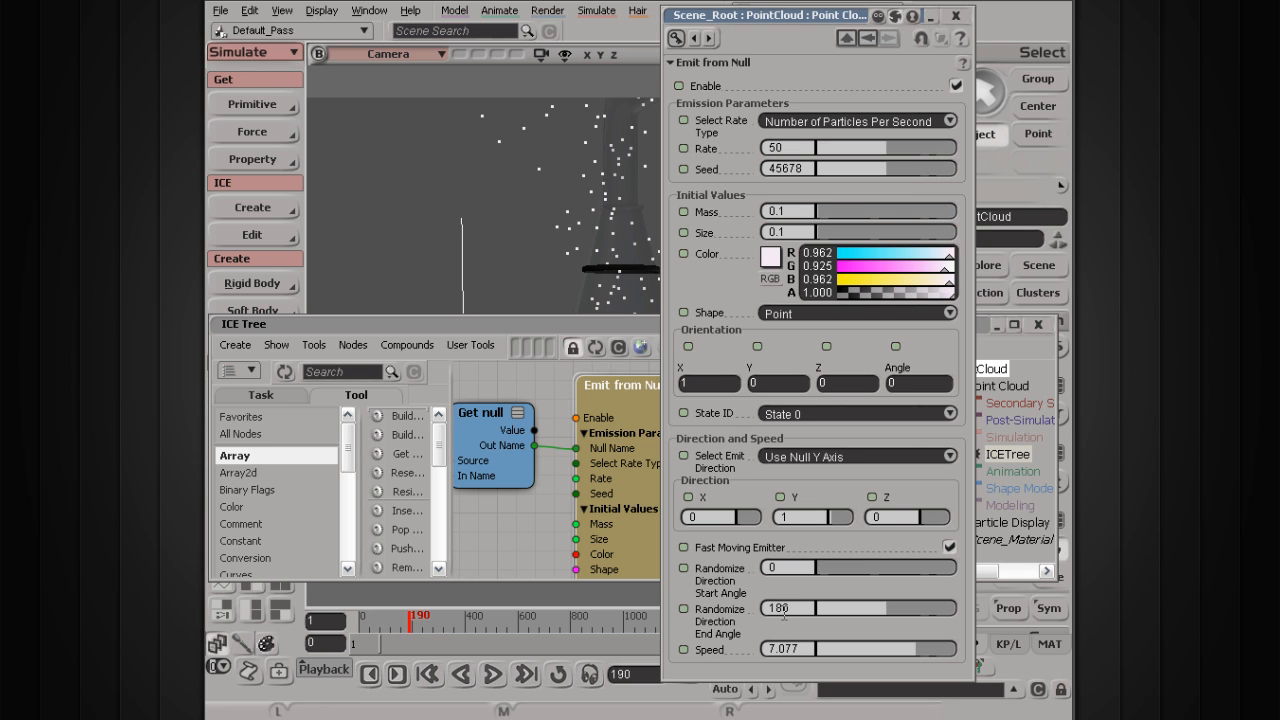
pyautogui.click(955, 16)
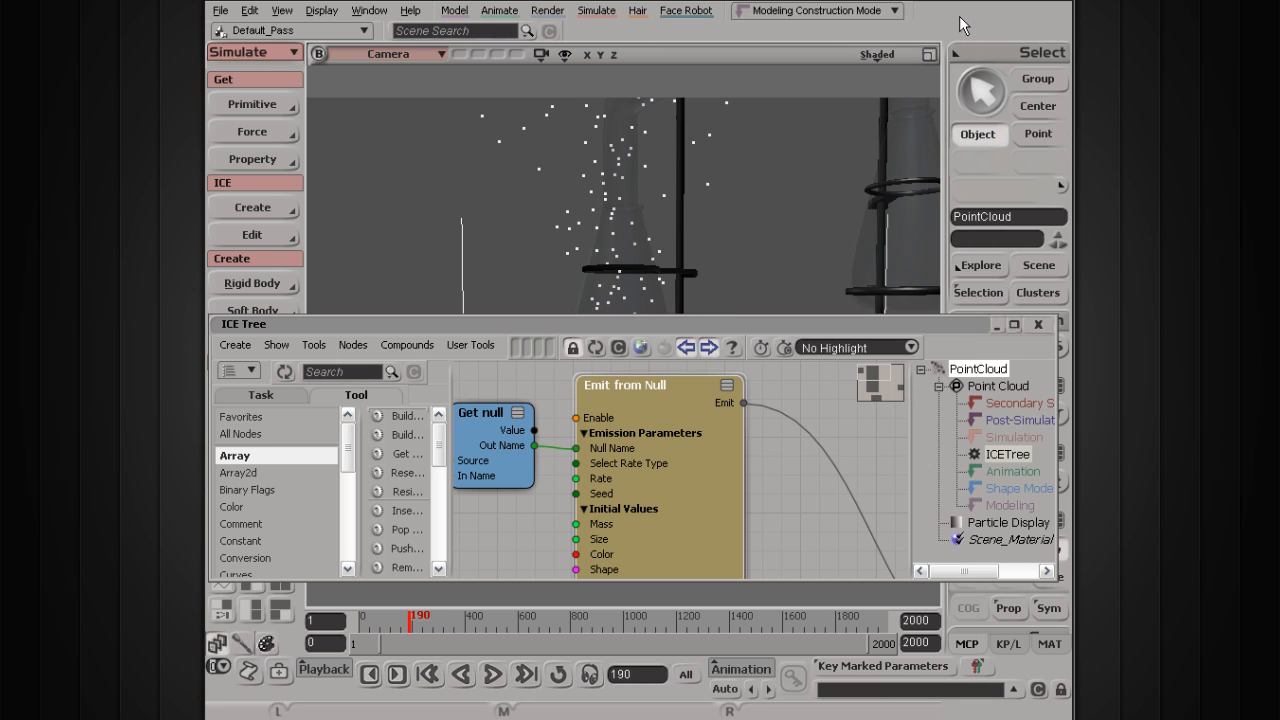
pyautogui.click(997, 325)
pyautogui.click(493, 675)
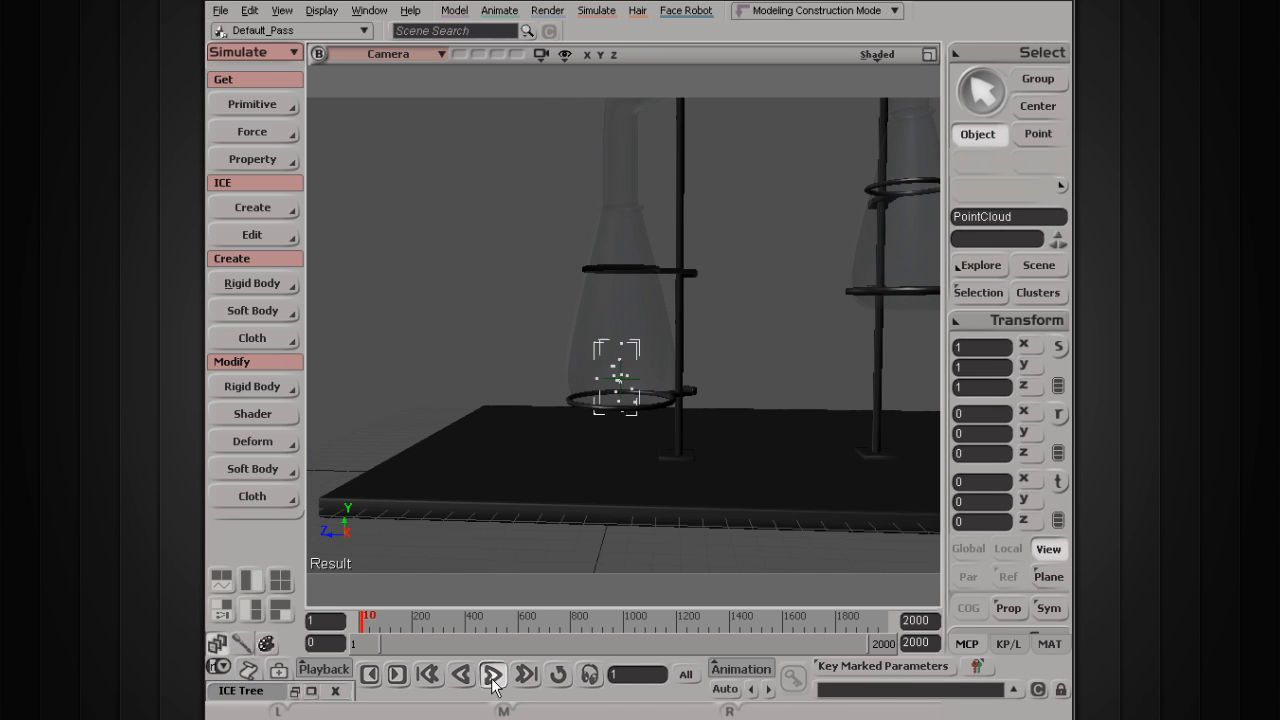
# Step: Orbit the camera around the flask, then stop, rewind to frame 1 and replay the wide spray
pyautogui.press('s')
pyautogui.moveTo(509, 380); pyautogui.dragTo(543, 371, button='right')
pyautogui.scroll(-5, 430, 412)
pyautogui.scroll(5, 543, 373)
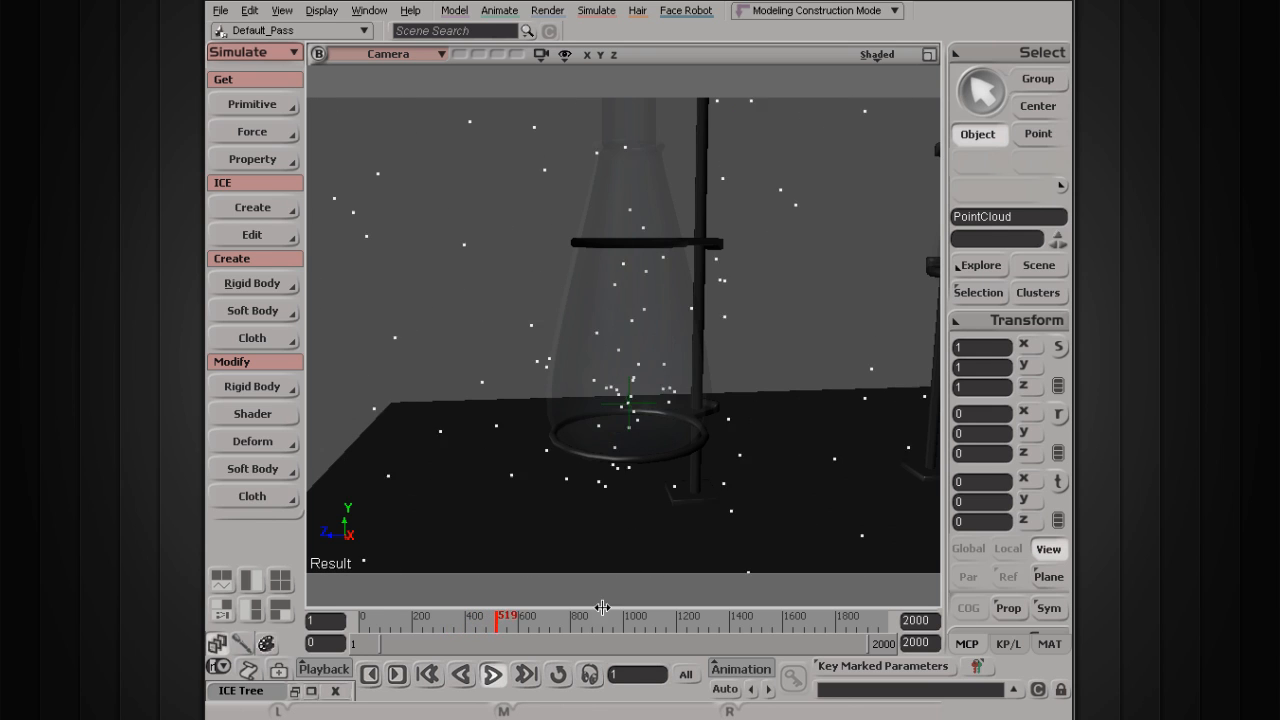
pyautogui.click(492, 675)
pyautogui.click(461, 674)
pyautogui.click(492, 675)
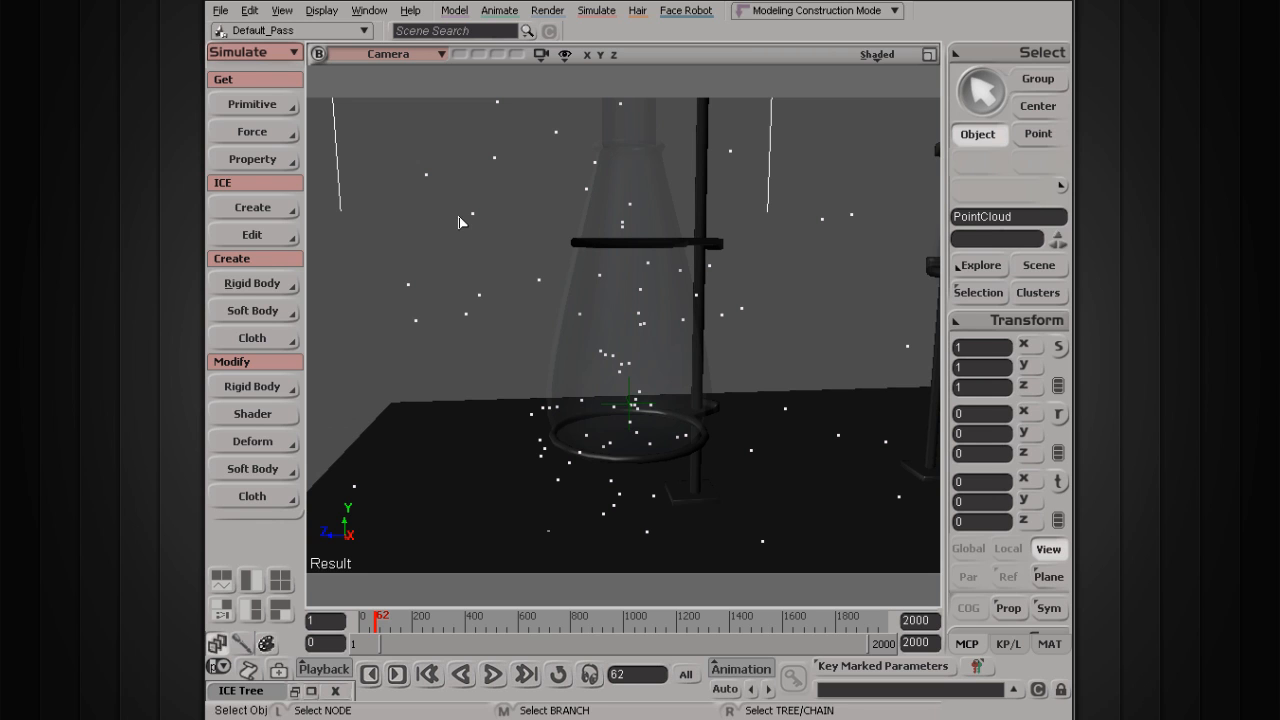
# Step: Restore the ICE Tree window and orbit the viewport to show the lab table
pyautogui.click(281, 11)
pyautogui.moveTo(310, 62)
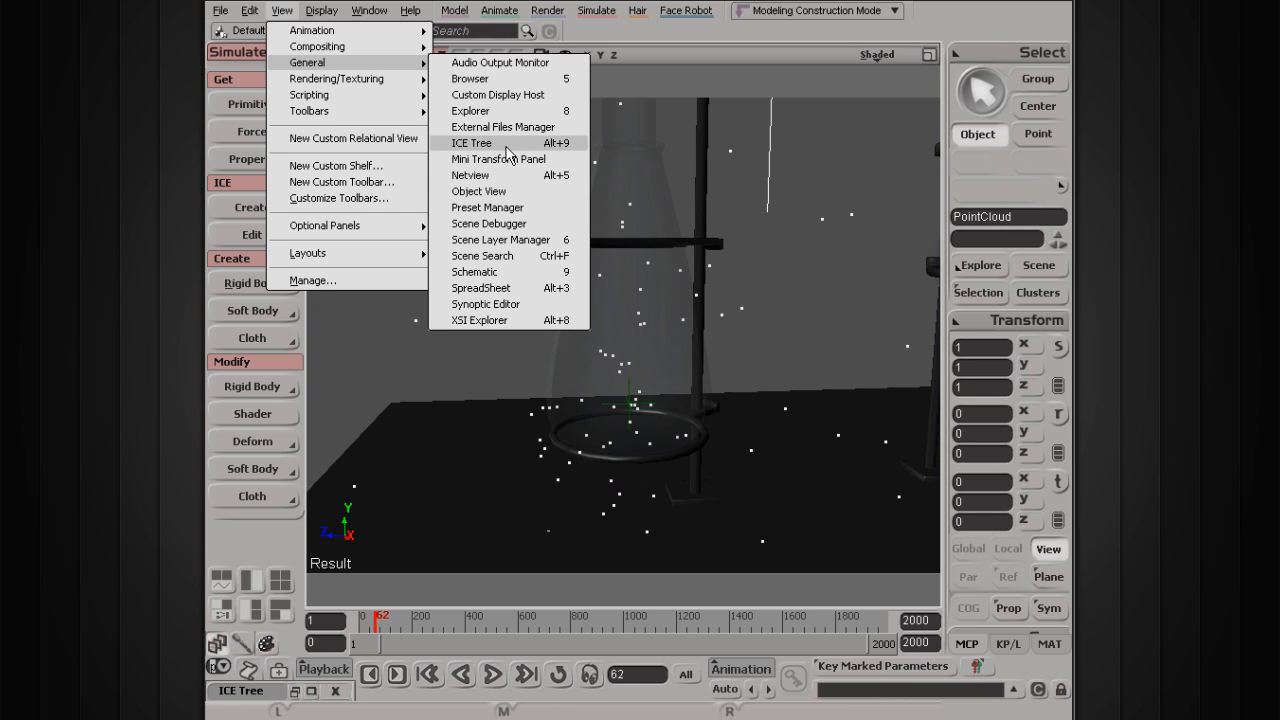
pyautogui.moveTo(330, 257)
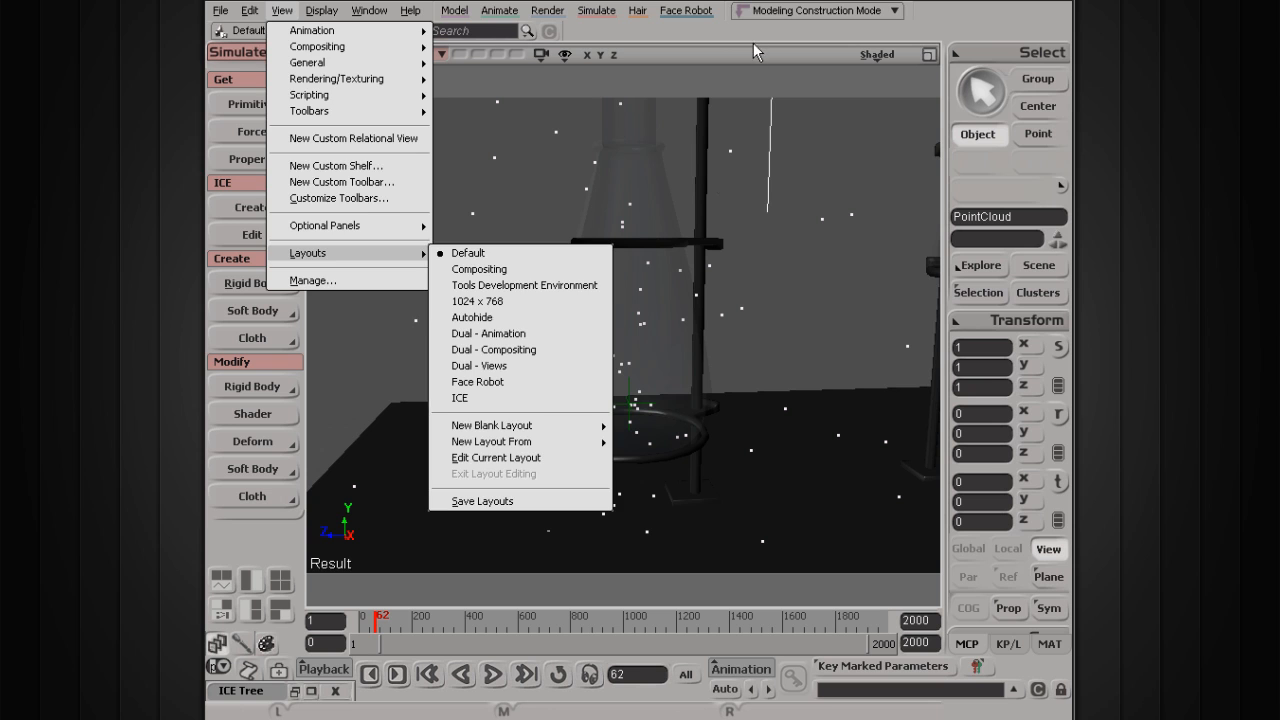
pyautogui.click(728, 86)
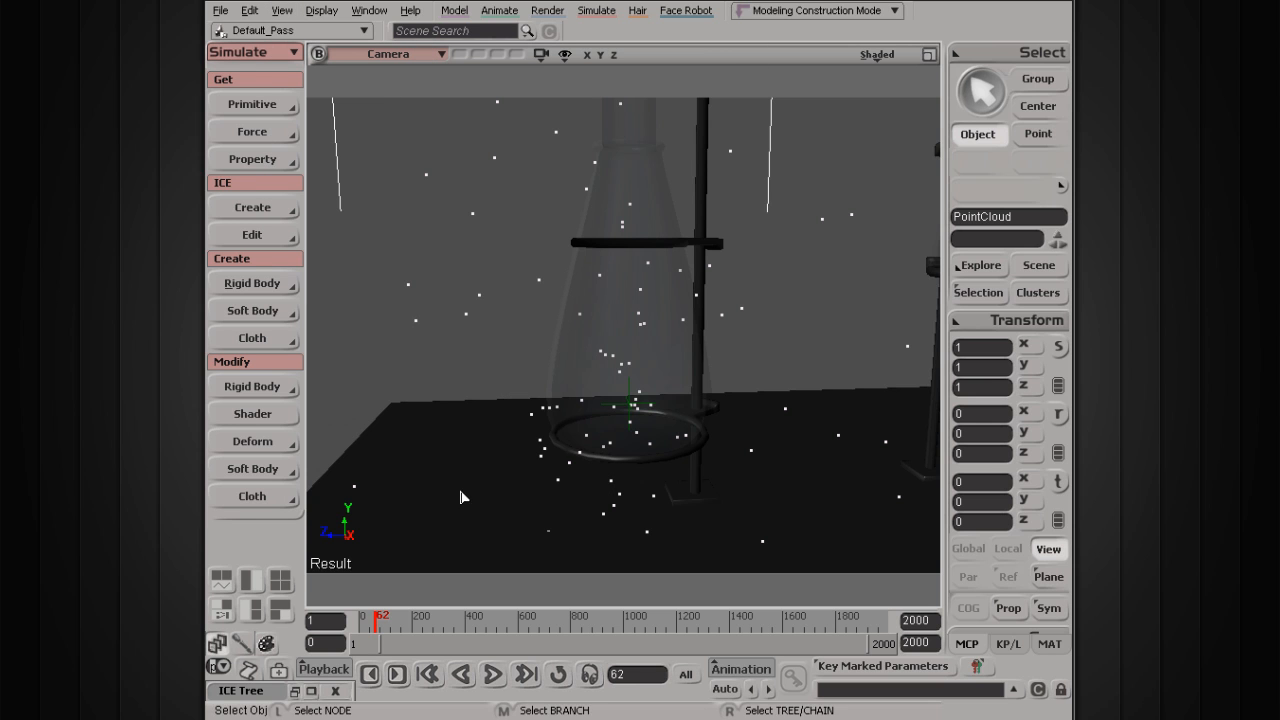
pyautogui.click(295, 691)
pyautogui.scroll(-5, 586, 263)
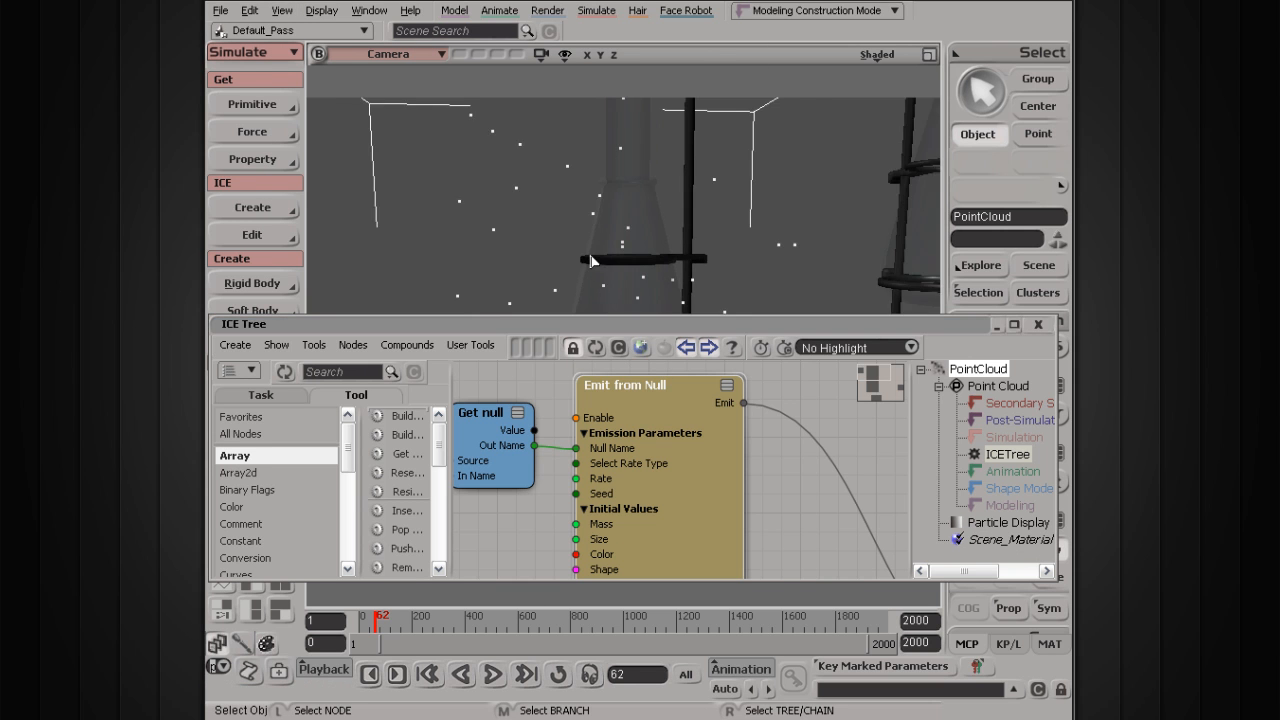
pyautogui.press('s')
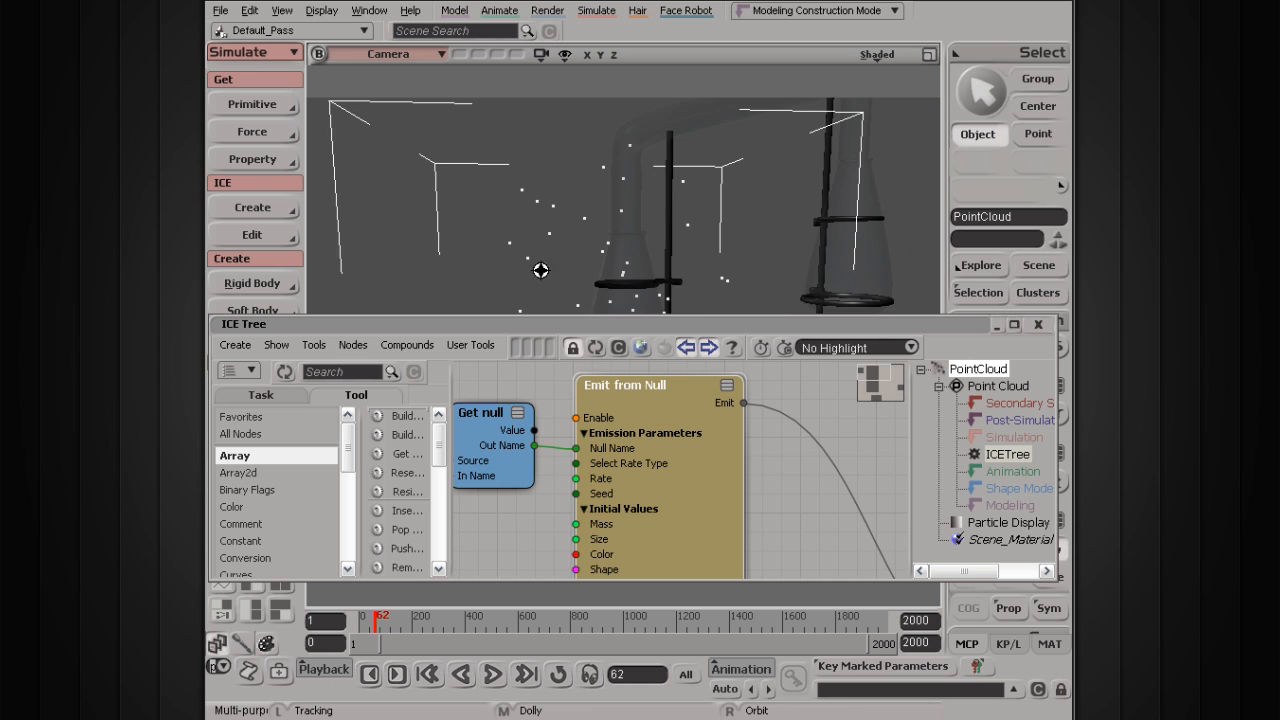
pyautogui.moveTo(540, 270); pyautogui.dragTo(592, 183, button='right')
pyautogui.press('space')
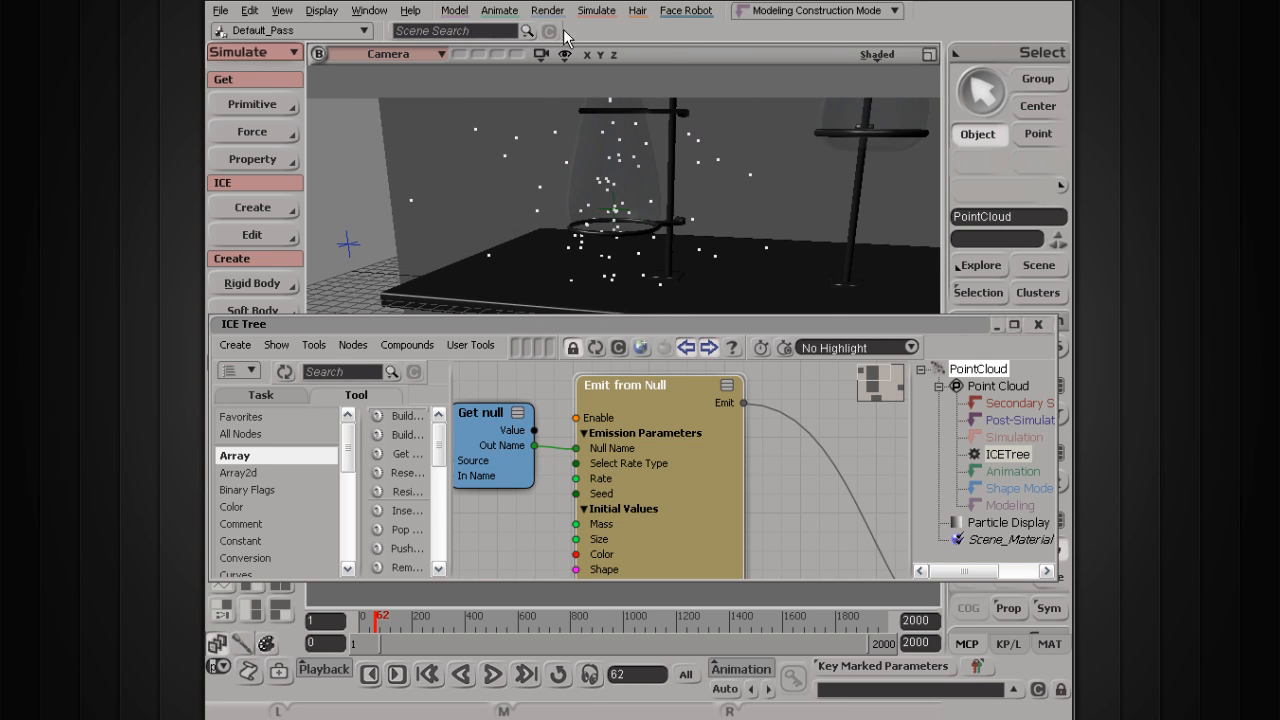
# Step: Frame all ICE graph nodes and review the Simulate Particles, Get null and Emit from Null settings
pyautogui.click(592, 11)
pyautogui.moveTo(608, 127)
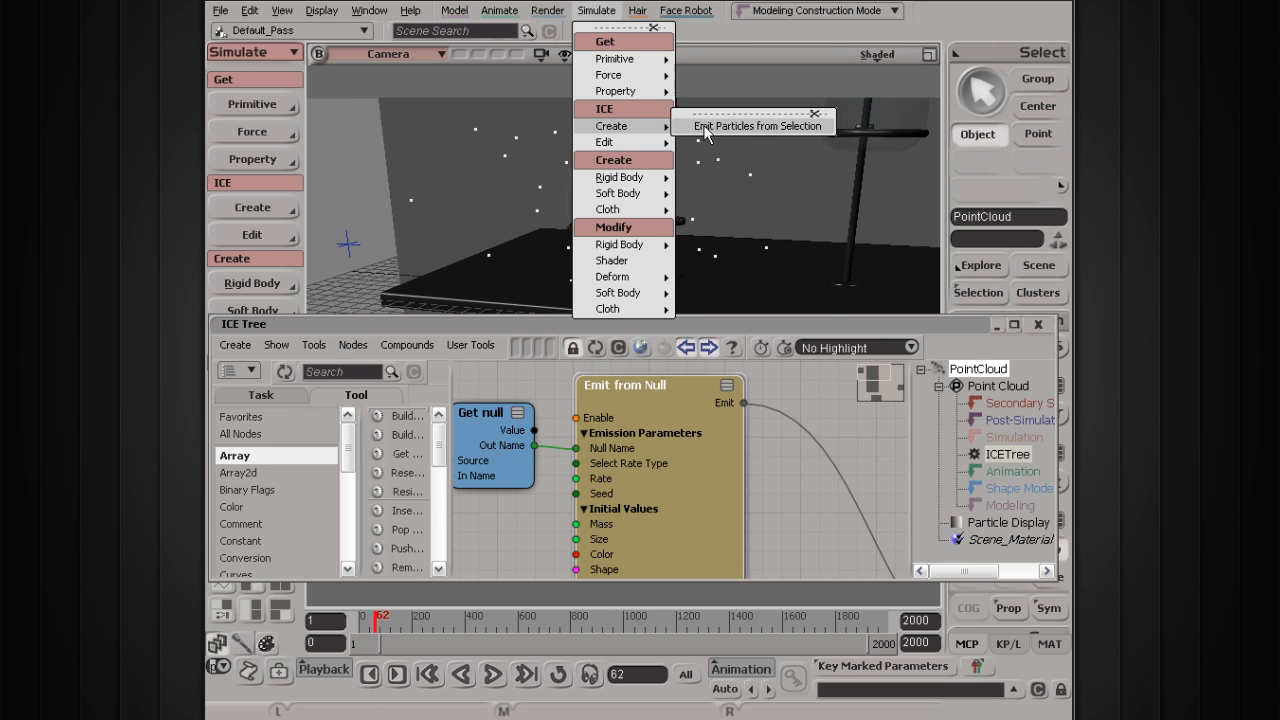
pyautogui.click(683, 323)
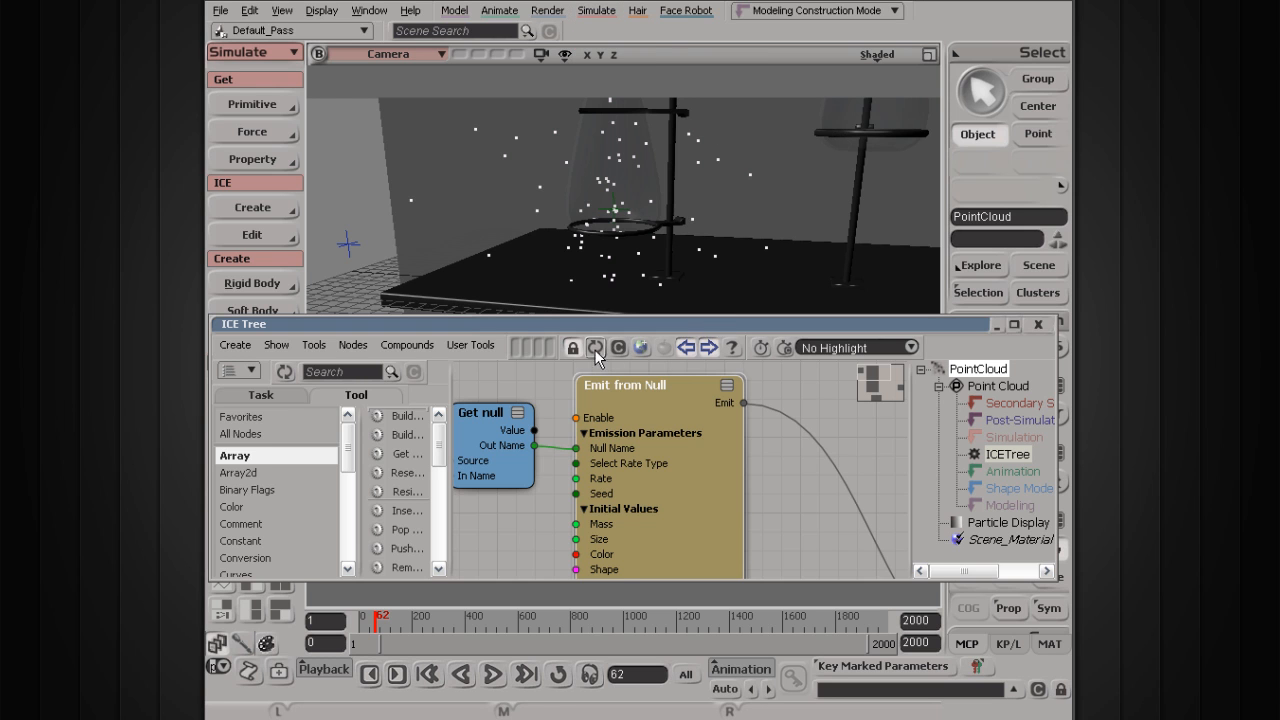
pyautogui.press('a')
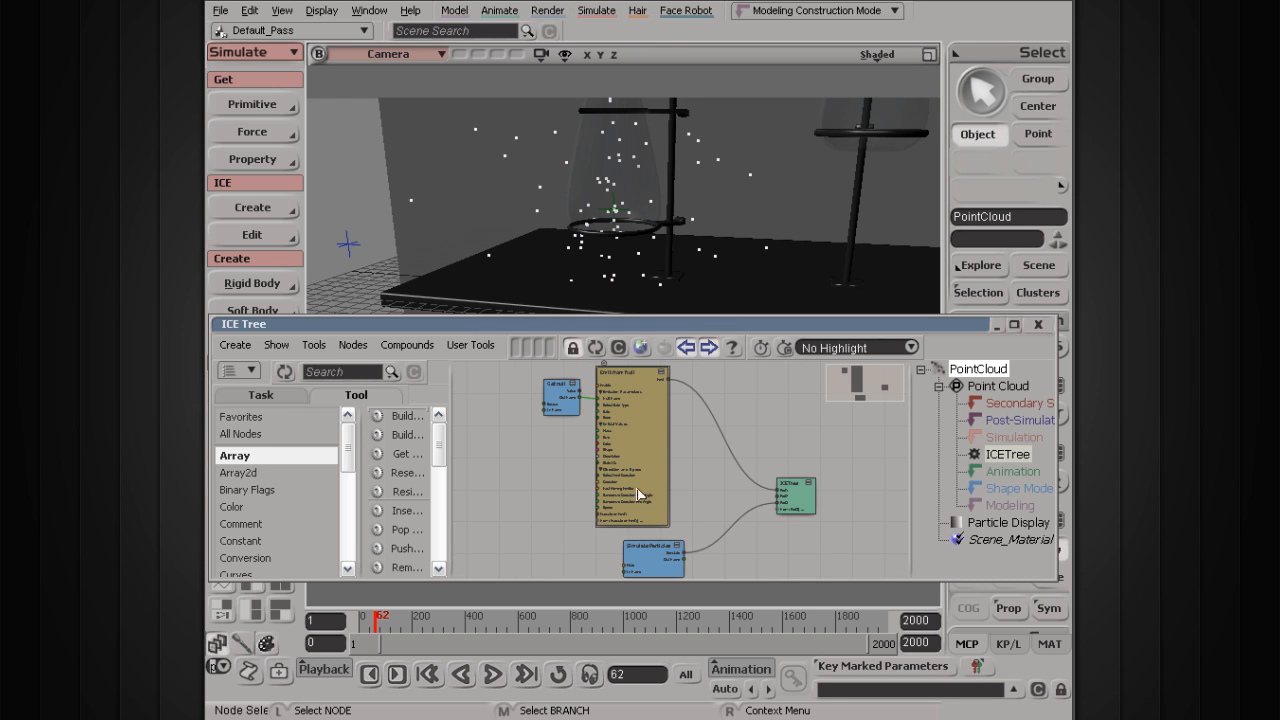
pyautogui.click(657, 549)
pyautogui.doubleClick(657, 549)
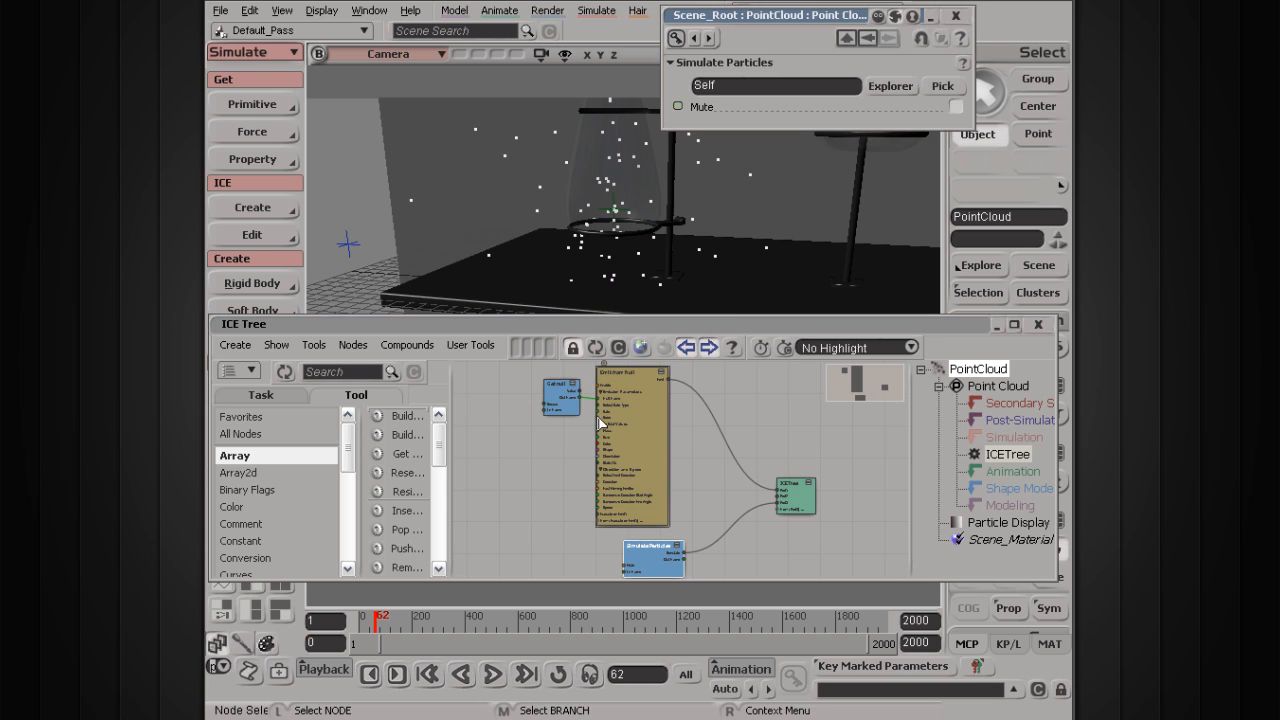
pyautogui.doubleClick(560, 395)
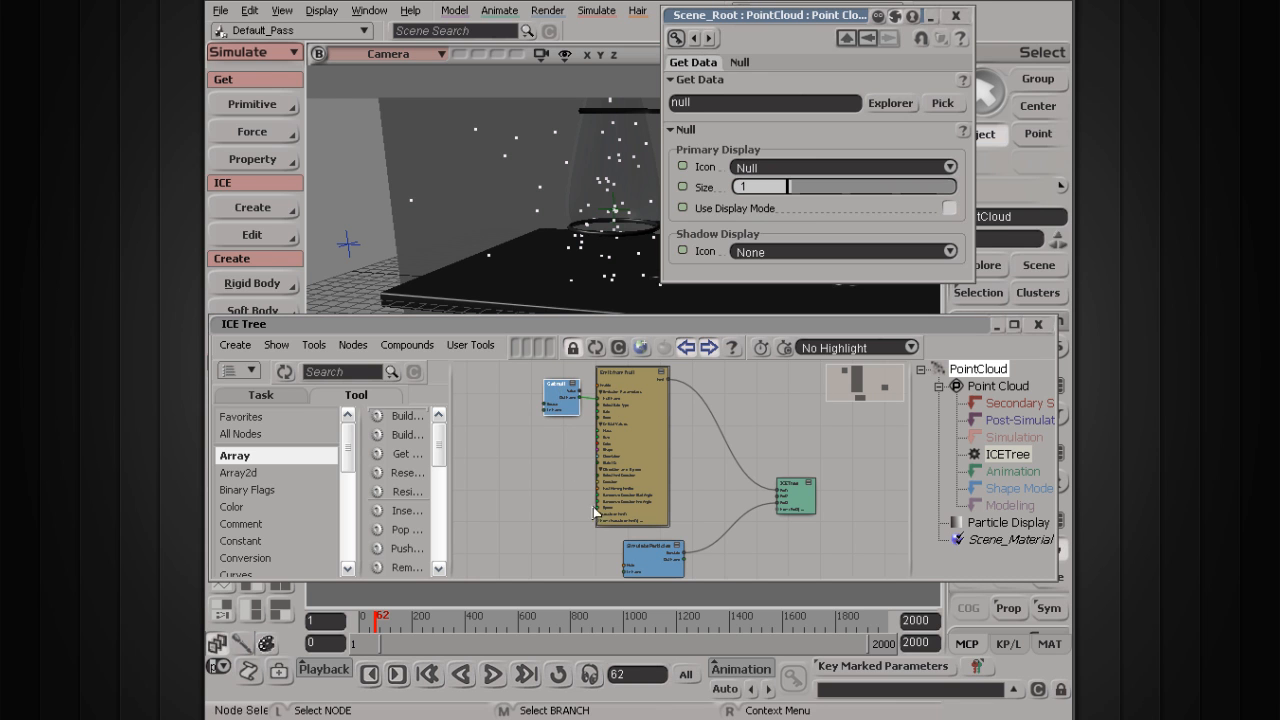
pyautogui.doubleClick(651, 411)
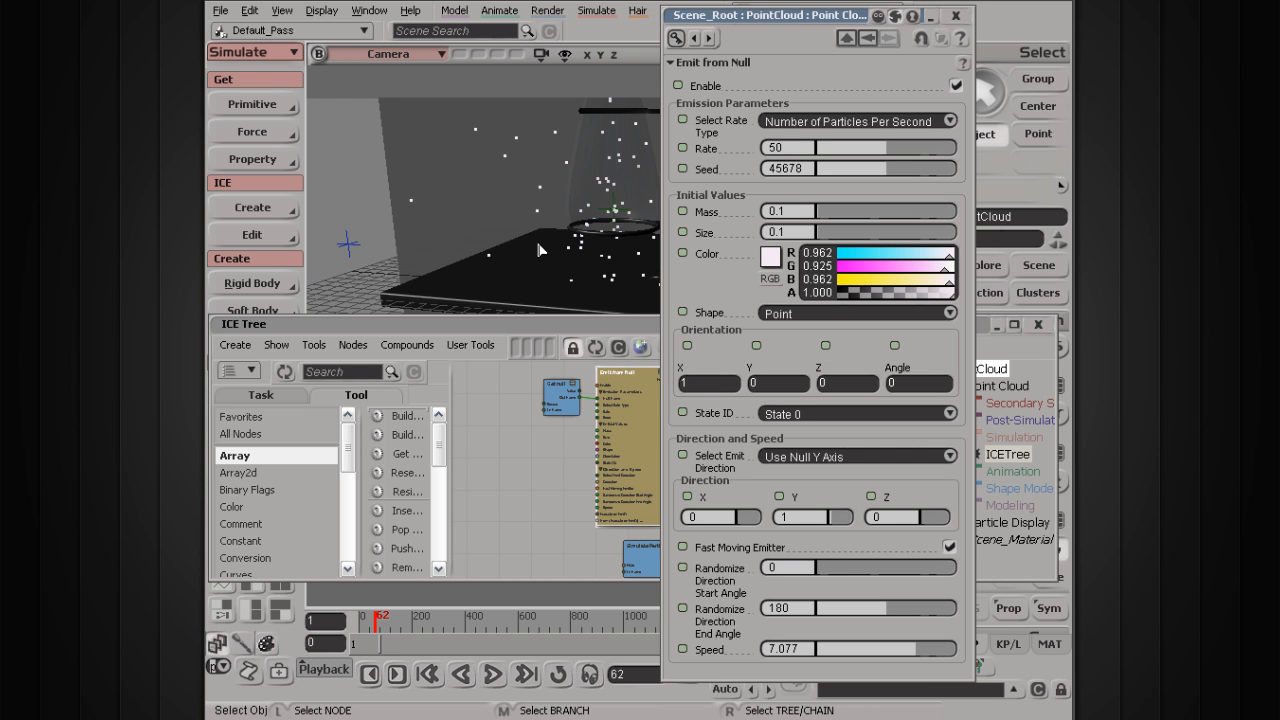
pyautogui.click(954, 17)
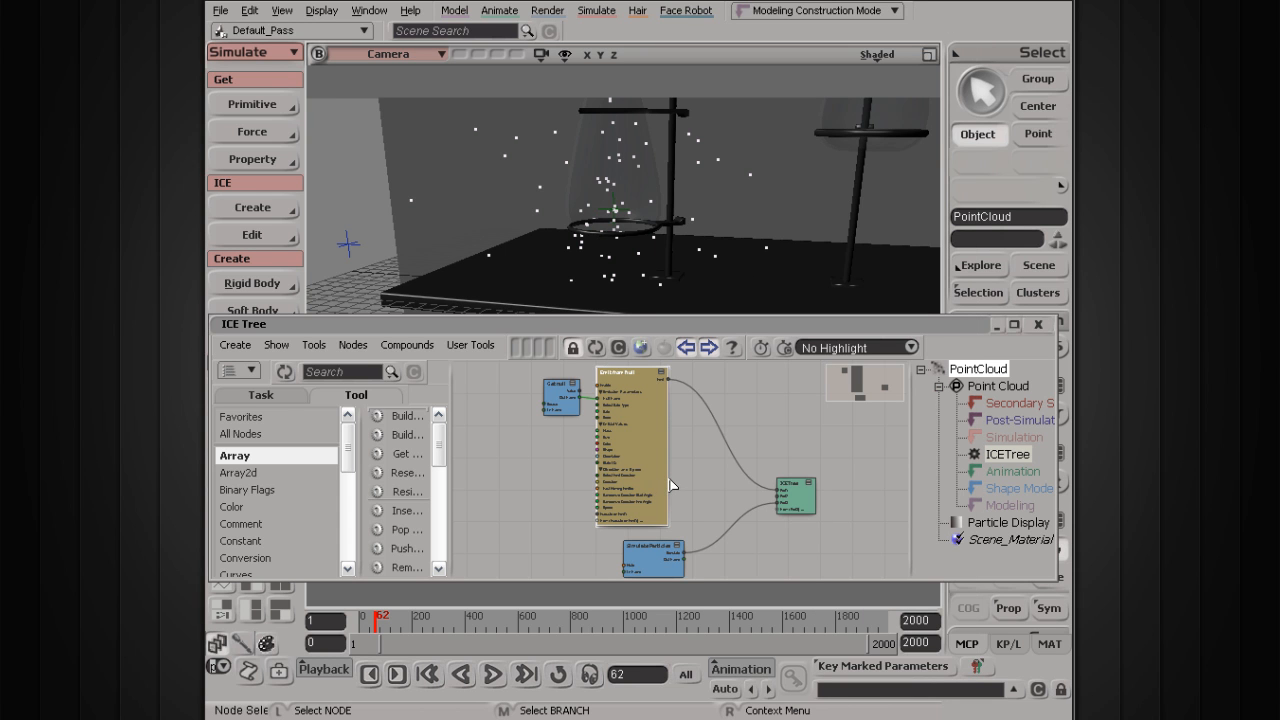